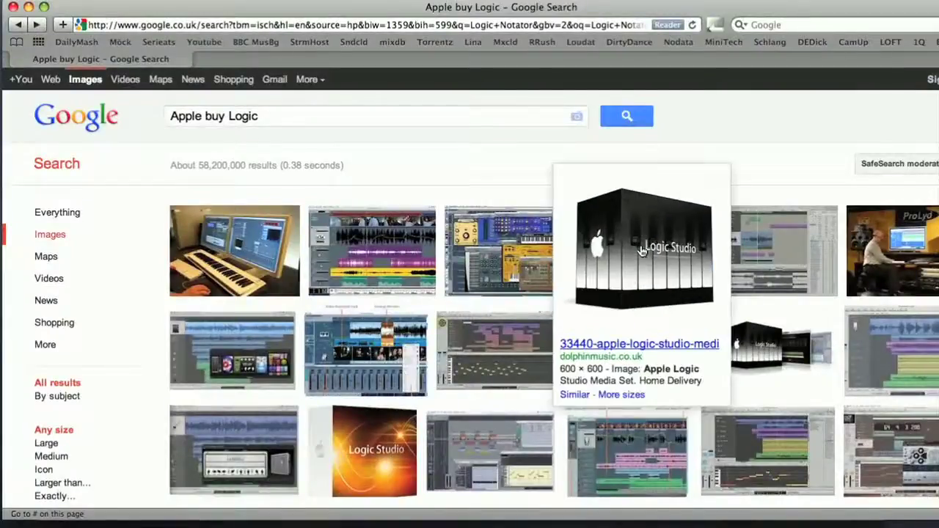
Browse the Logic Studio and Logic Notator images and Logic's mixer, then open the Apple/Emagic takeover article
click(642, 251)
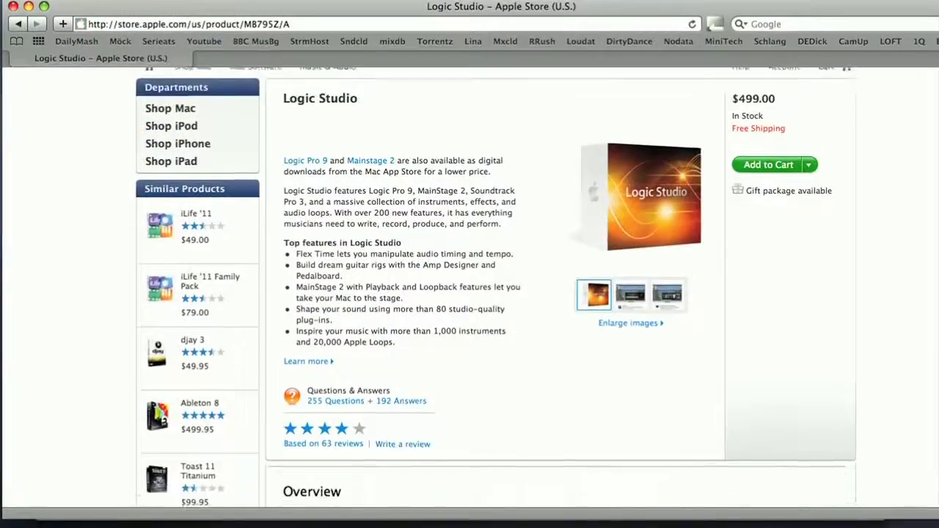
scroll(496, 290, down, 10)
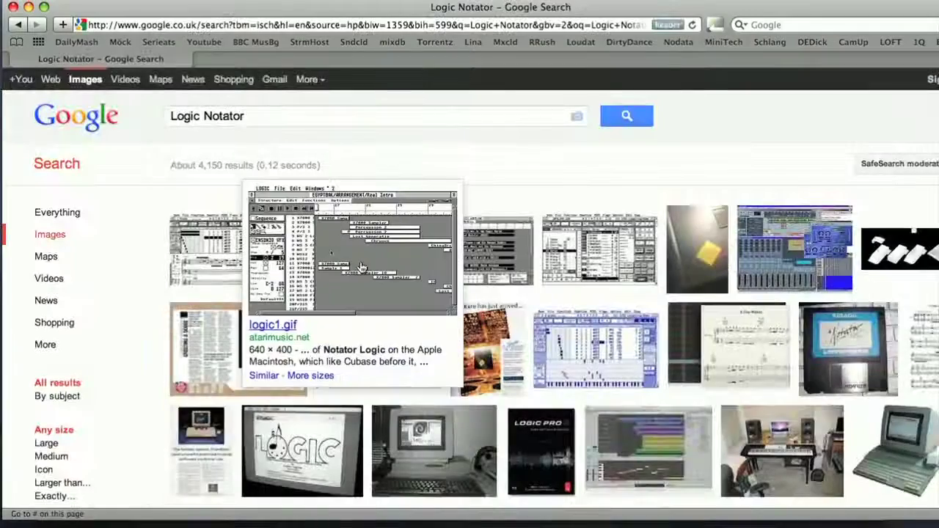
click(362, 268)
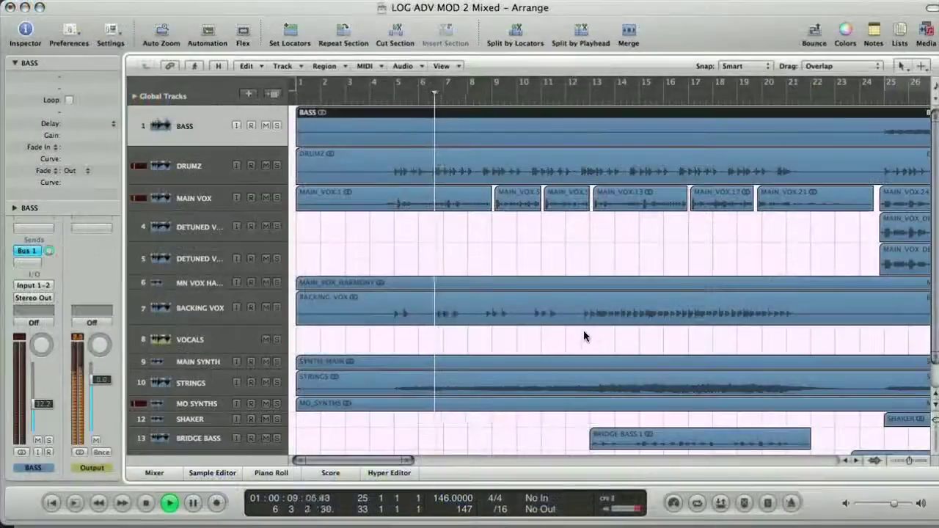
key(super+2)
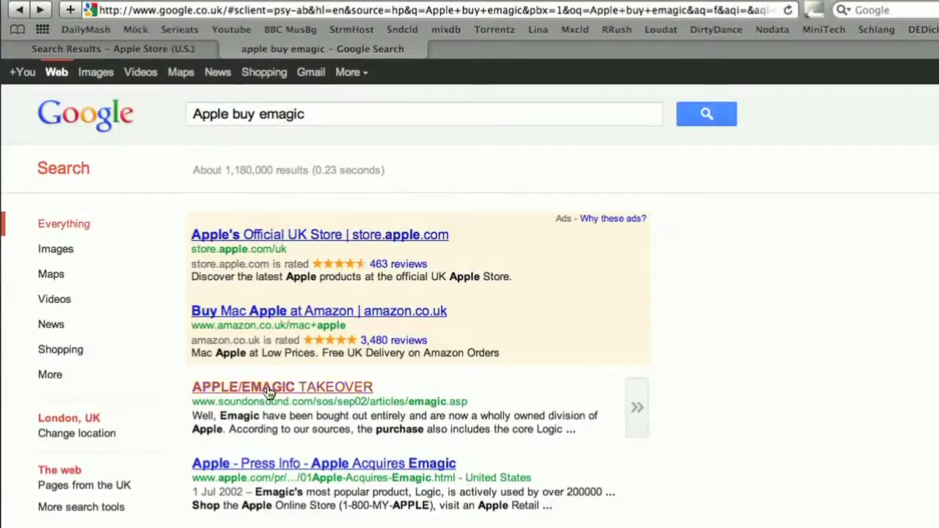
click(269, 393)
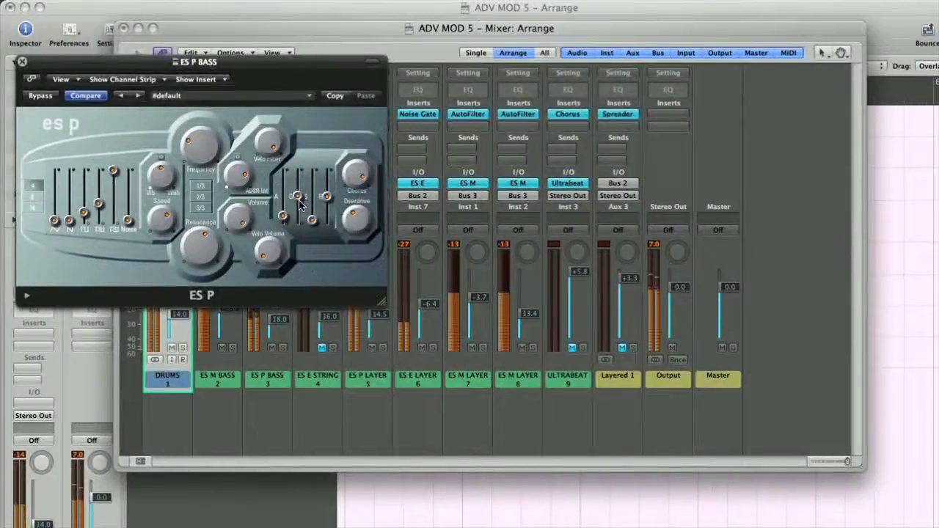
Open ES M, narrow the 4600Hz EQ band to Q 0.24, visit the Reason page, and drag in an MClass Compressor
click(521, 185)
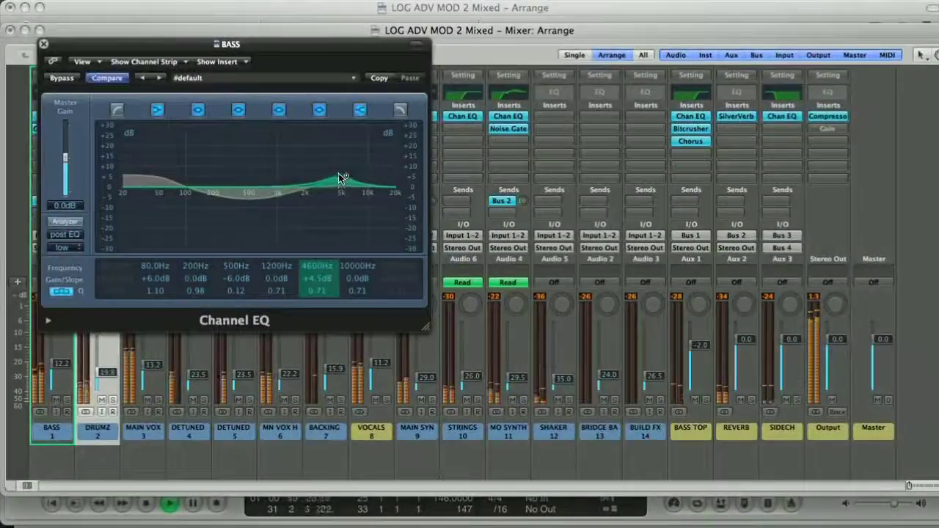
drag(340, 166, 340, 163)
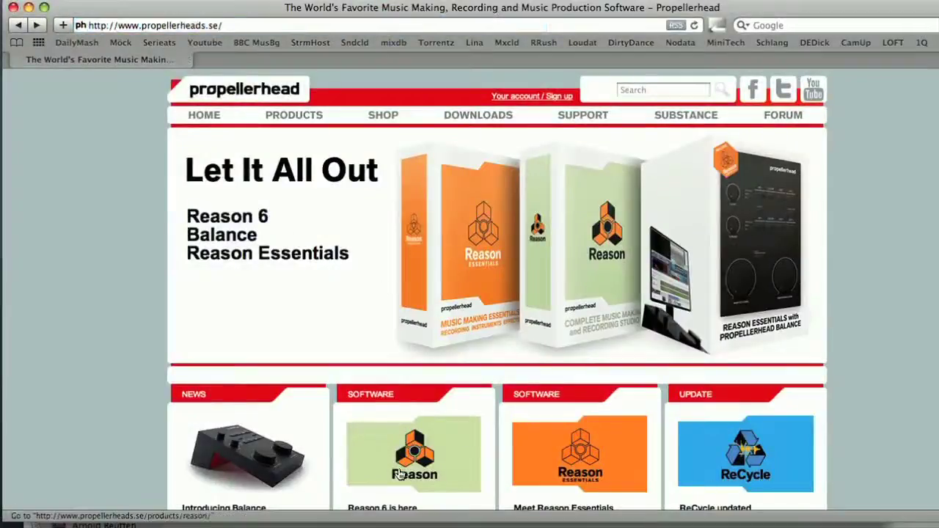
click(402, 474)
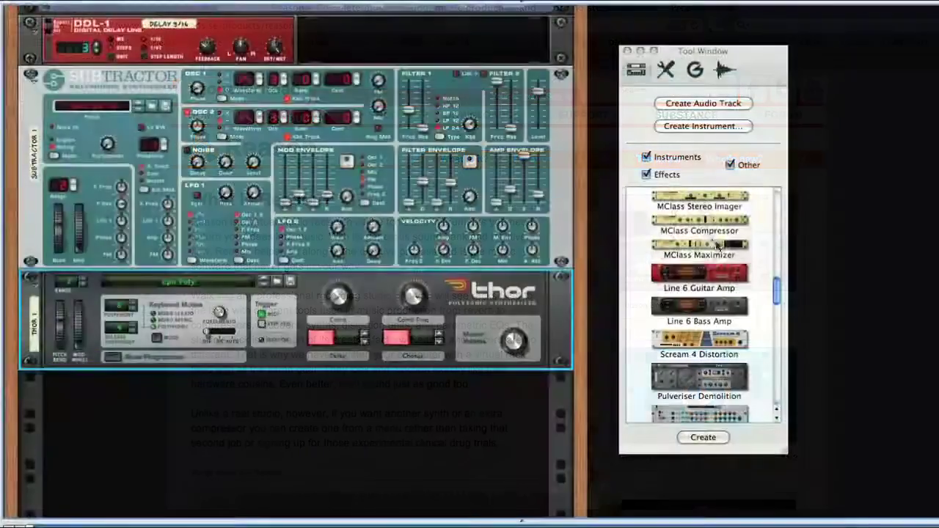
drag(703, 226, 440, 268)
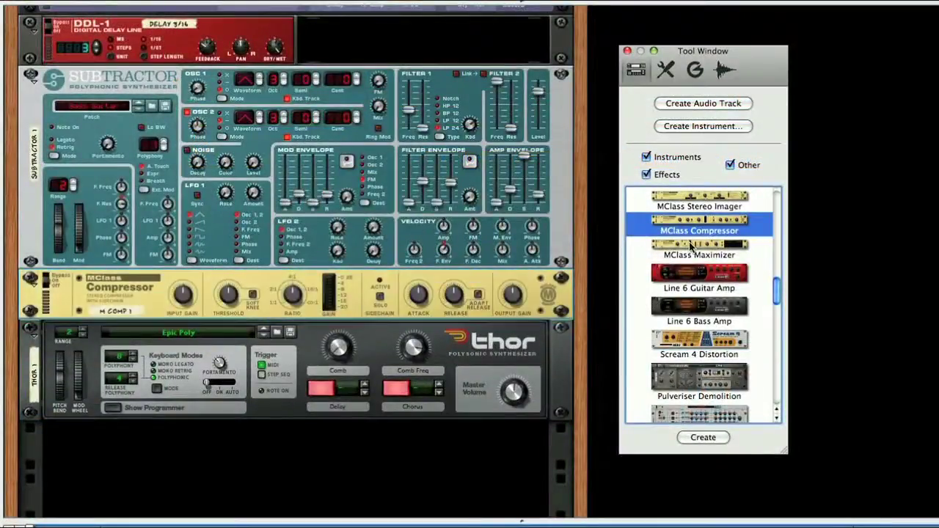
Place the MClass Compressor between Subtractor and Thor, cable Malström's osc B, and add Kong Drum Designer
drag(699, 250, 546, 265)
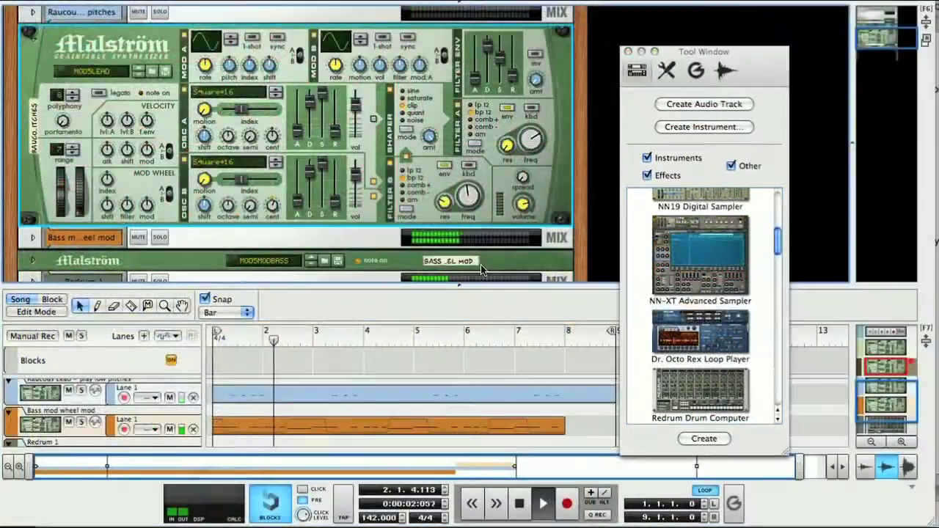
key(Tab)
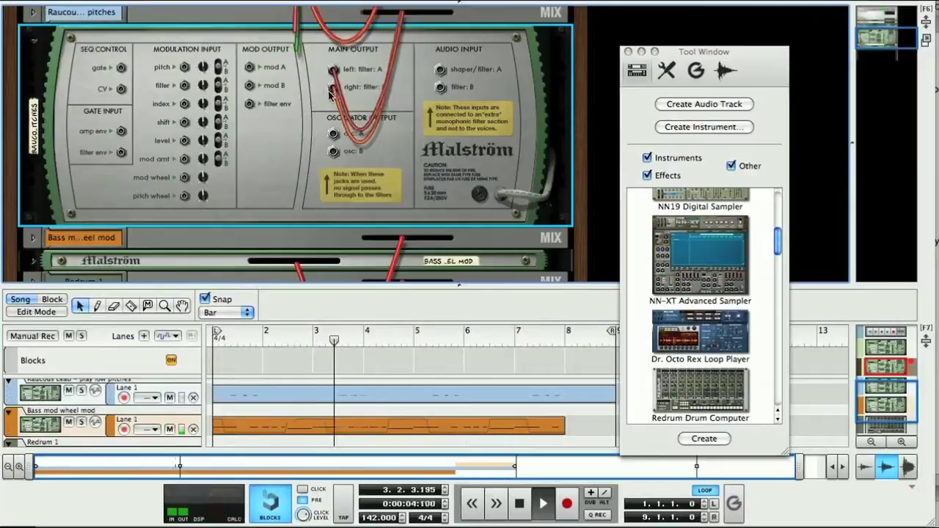
drag(333, 154, 333, 152)
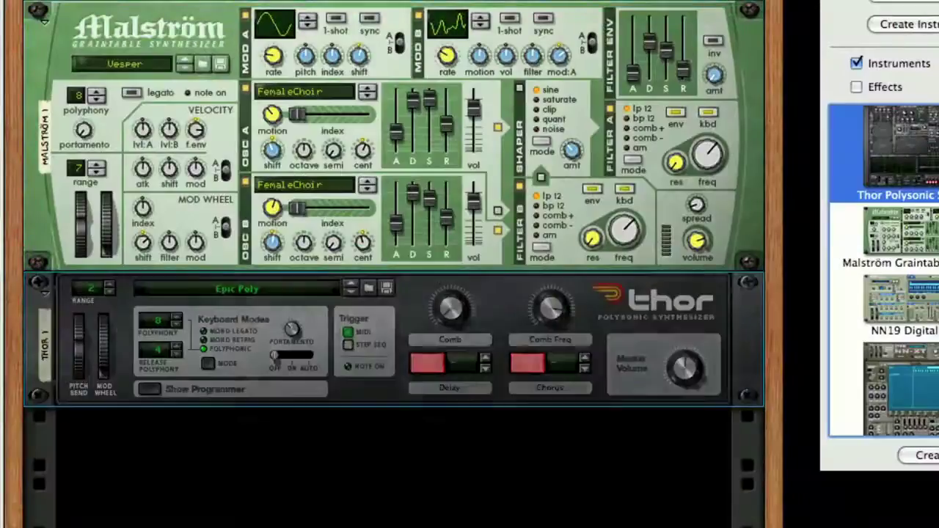
scroll(884, 272, down, 3)
click(907, 369)
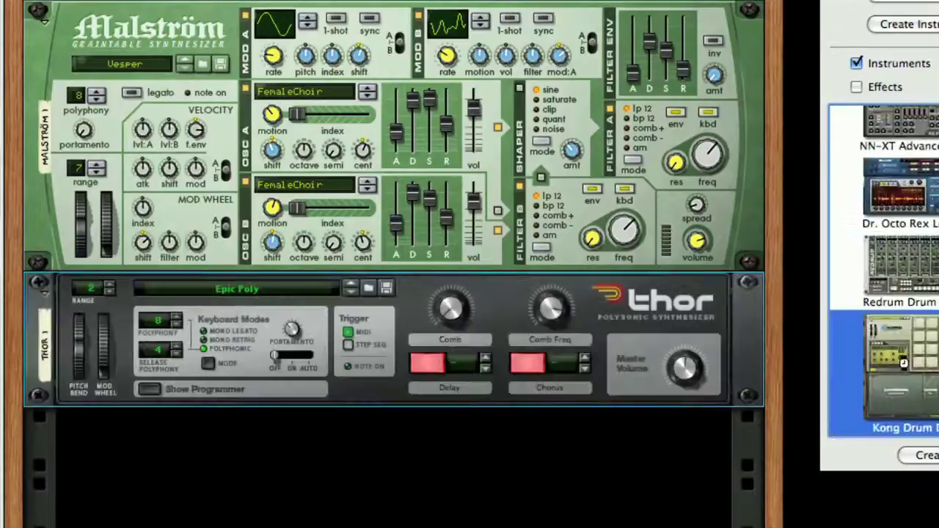
double_click(908, 369)
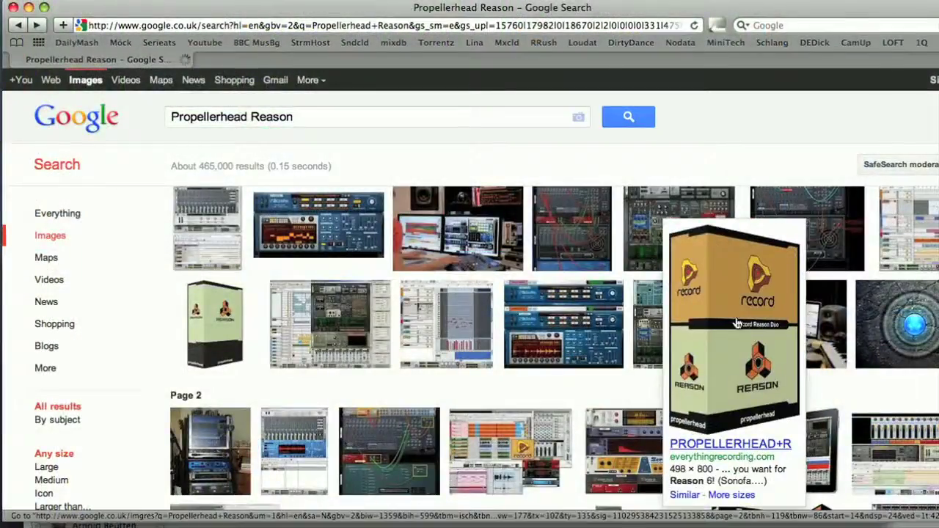
Open the Reason box image, expand the mixer, and solo then unsolo the CLEAN SUB BASS channel
click(737, 323)
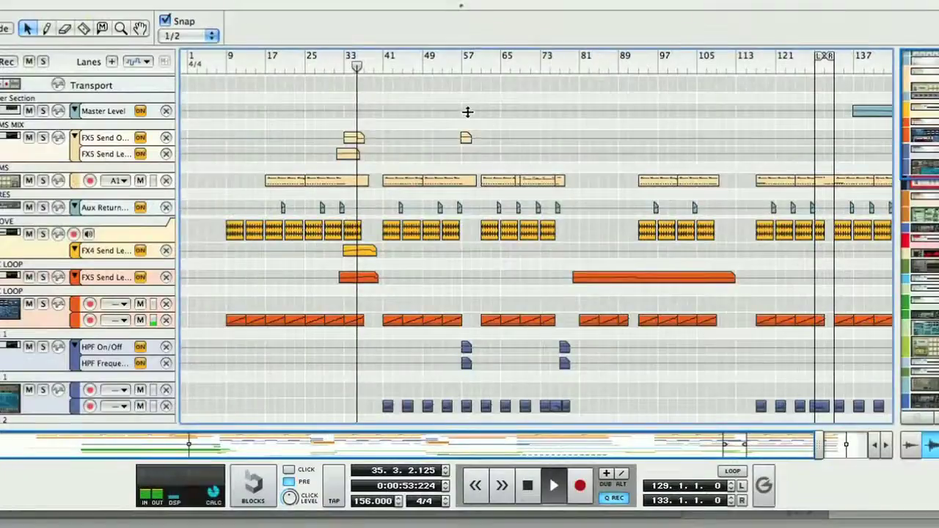
drag(461, 6, 446, 433)
click(387, 237)
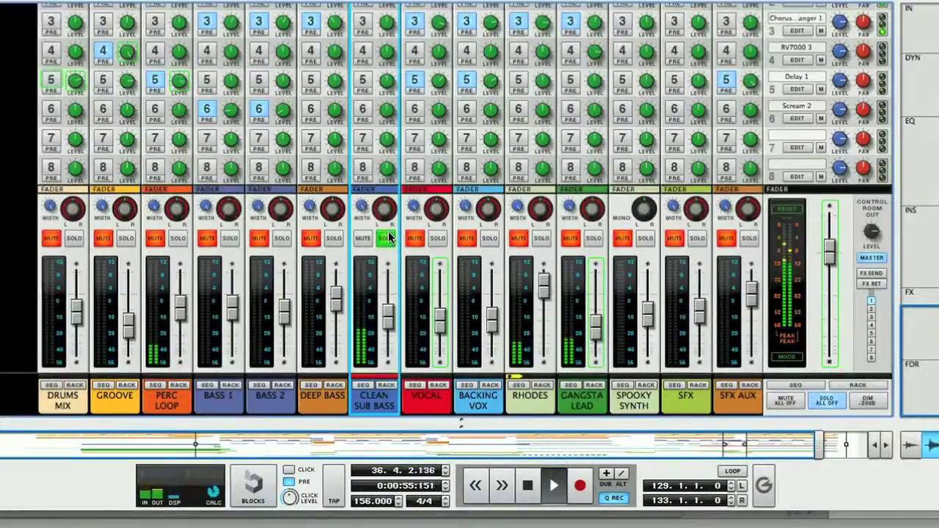
click(386, 236)
scroll(461, 424, up, 10)
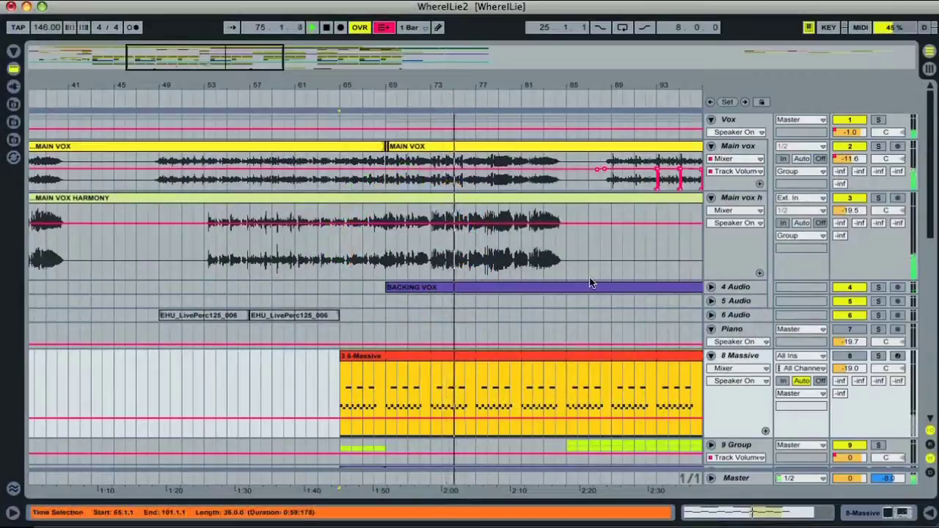
In Session view, put the SonOfABeat2 loop into DRUMS 1 and launch it, the row 5 clips and scene 7
key(Tab)
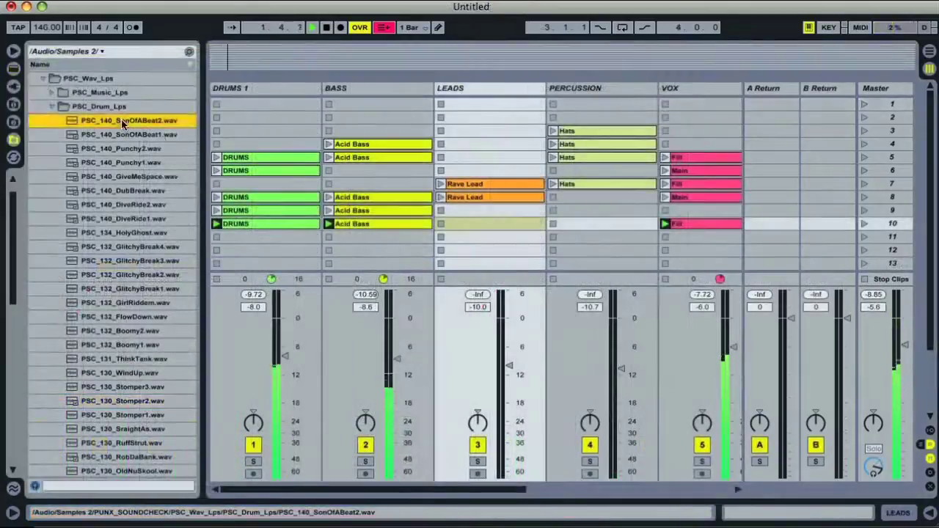
drag(121, 121, 244, 147)
click(216, 144)
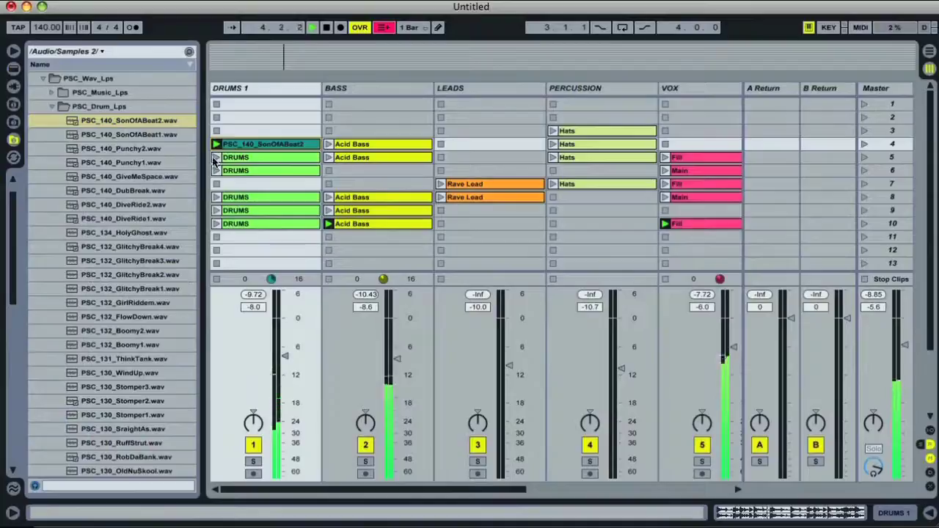
key(Down)
key(Return)
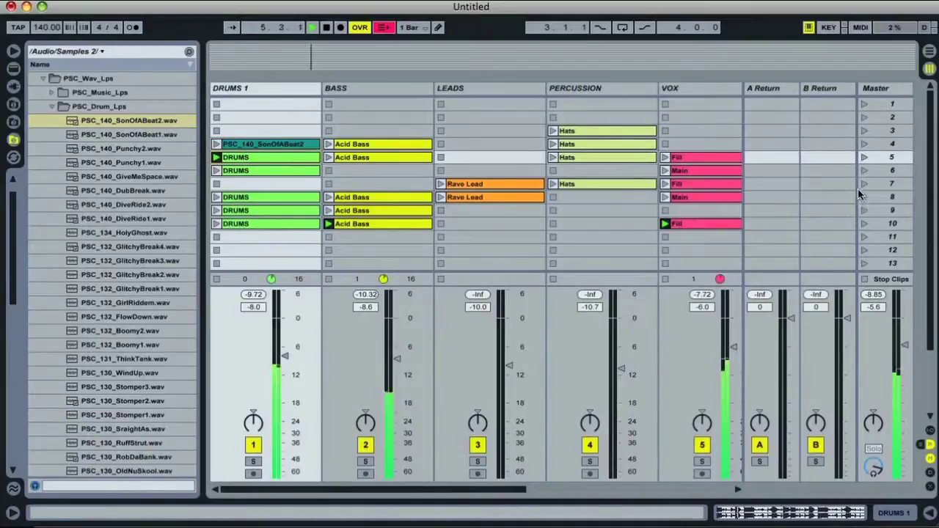
click(864, 183)
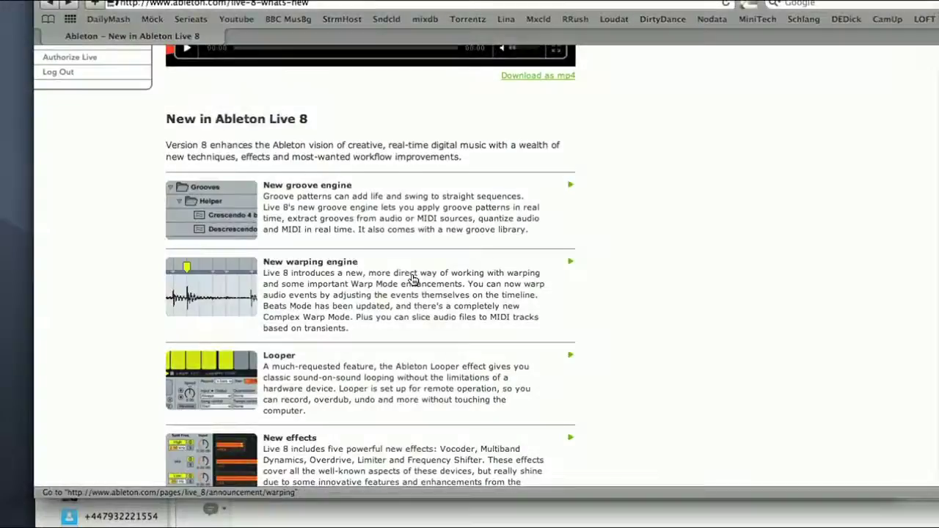
Add a filter frequency envelope breakpoint and raise it to 3.10 kHz
scroll(413, 280, down, 2)
scroll(413, 280, down, 4)
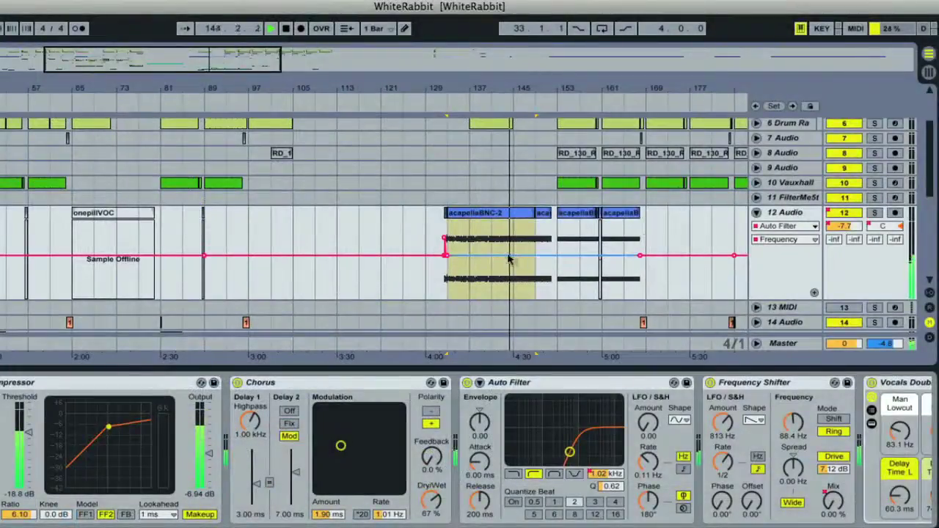
click(509, 256)
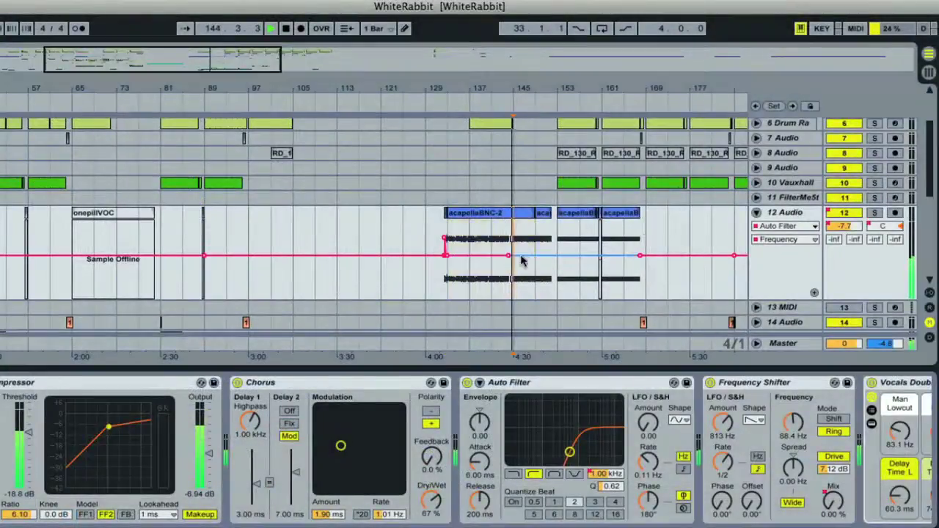
drag(533, 257, 530, 241)
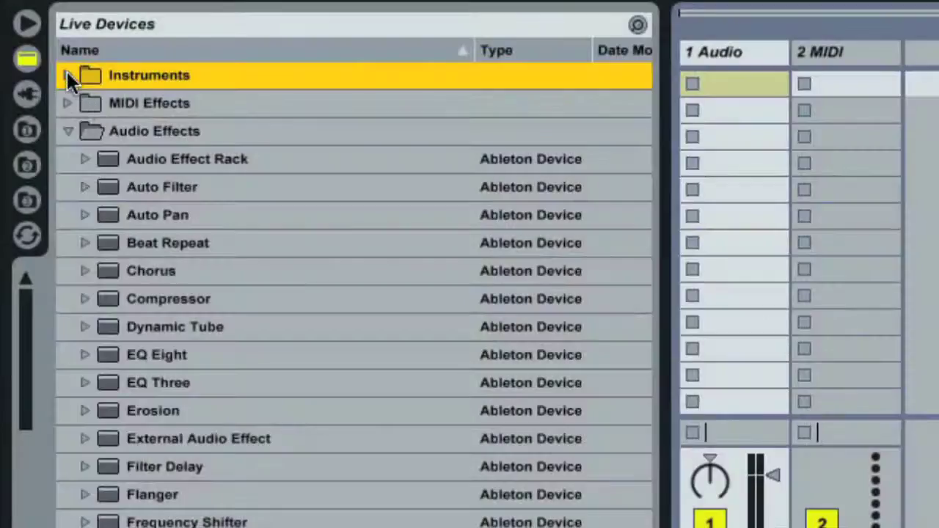
Load the Bass-Analog Squeeze preset from Instruments > Analog > Synth Bass
click(67, 76)
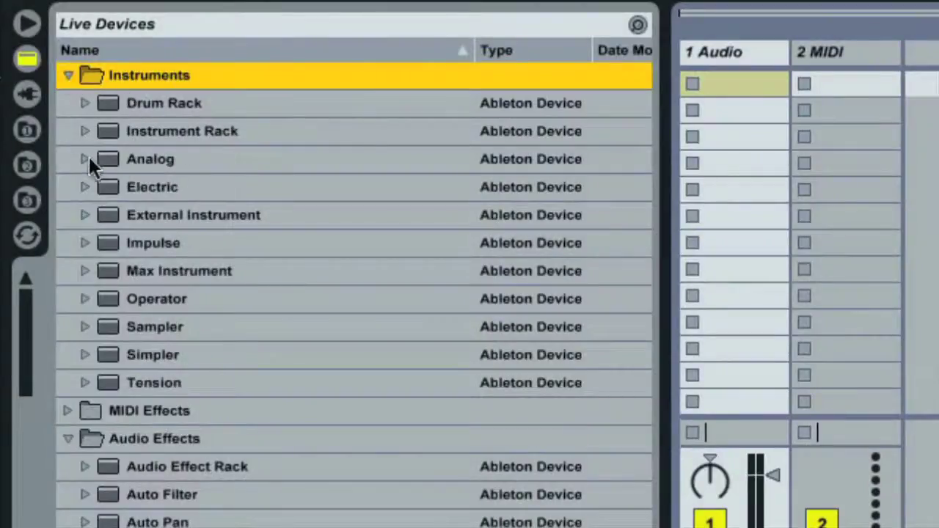
click(85, 160)
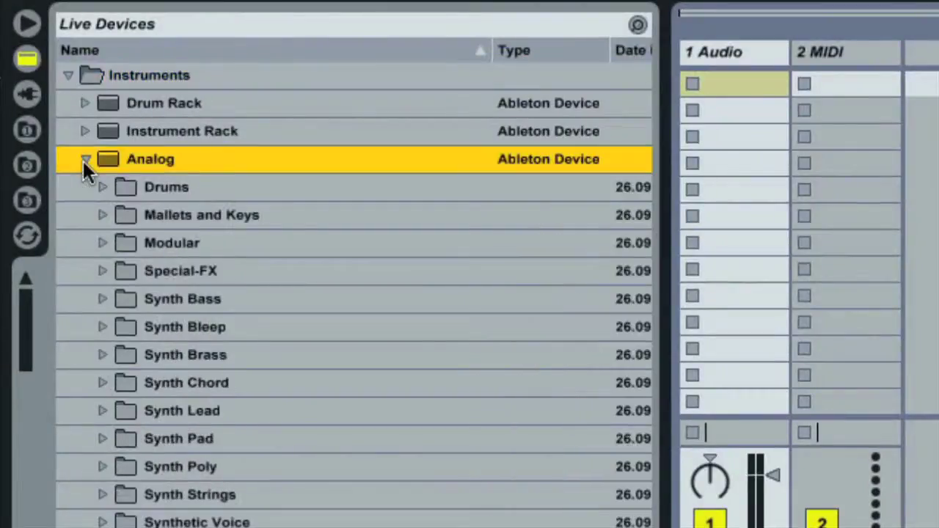
click(102, 298)
click(230, 331)
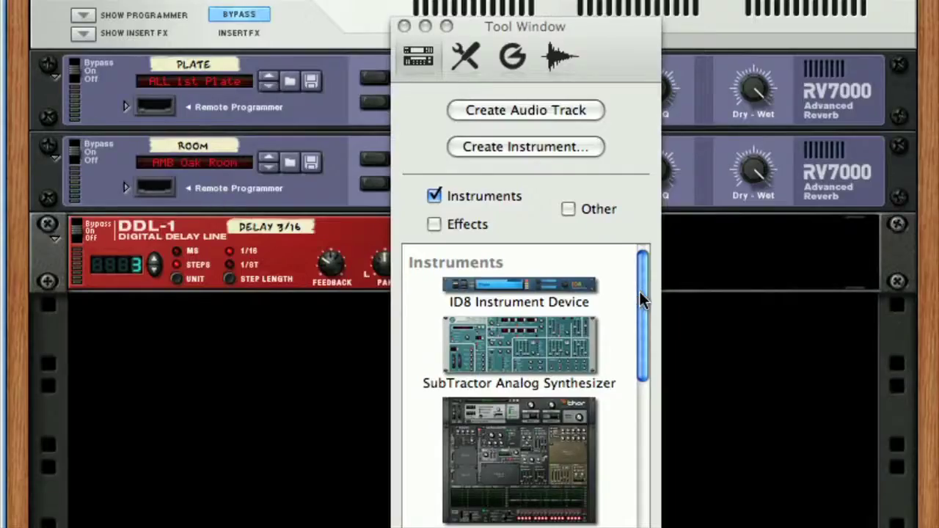
drag(640, 293, 609, 511)
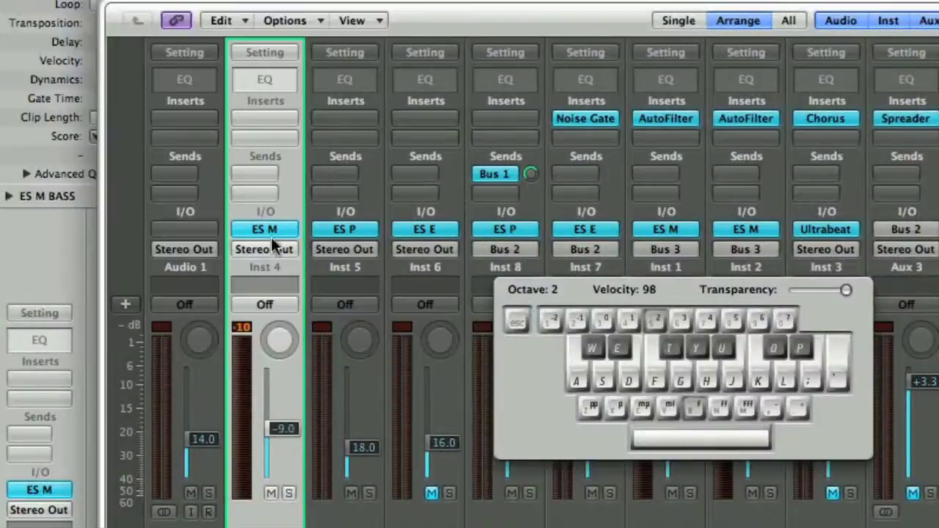
Swap the channel instrument from ES M to ES P, play notes, and copy the #default region to bar 2
click(266, 228)
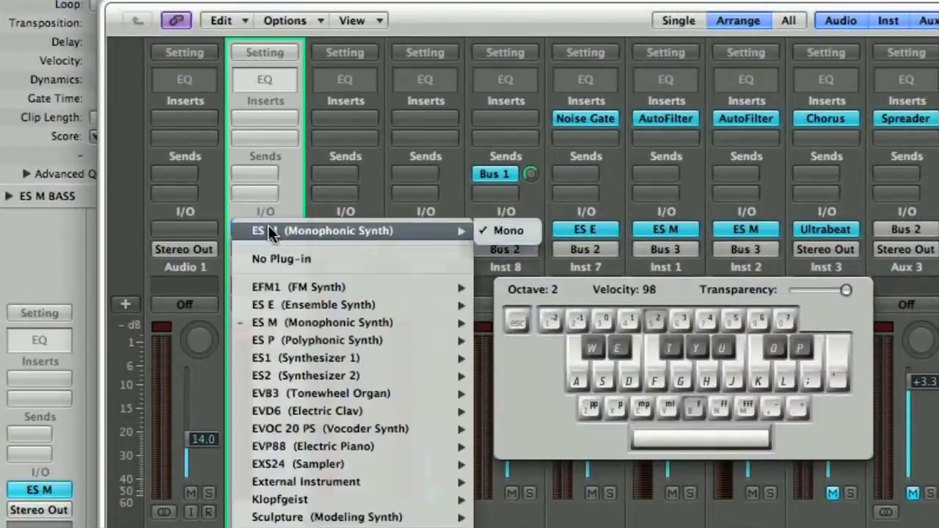
click(307, 336)
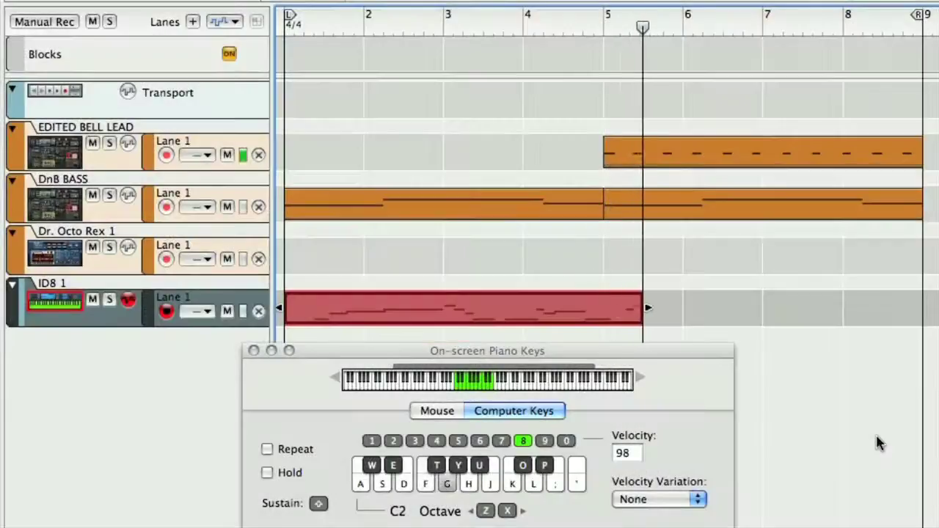
key(h)
key(y)
key(f)
key(d)
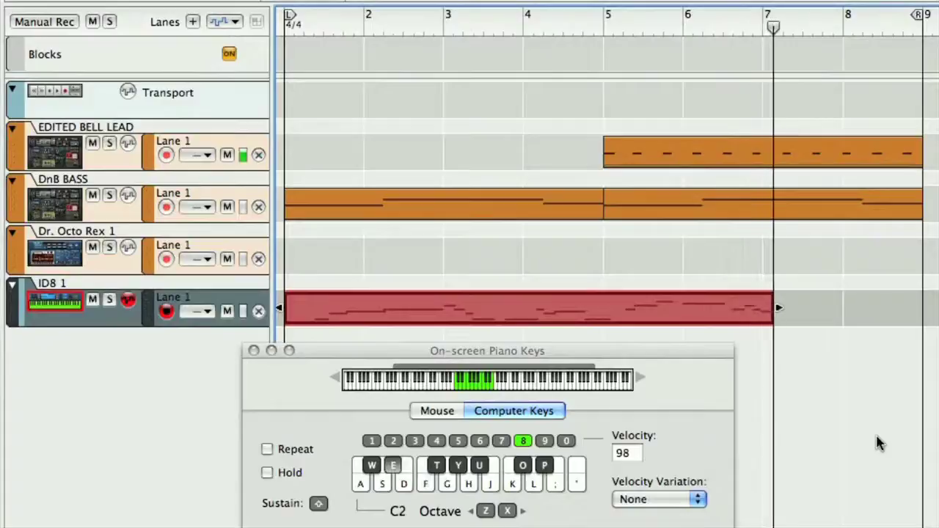
key(a)
key(a)
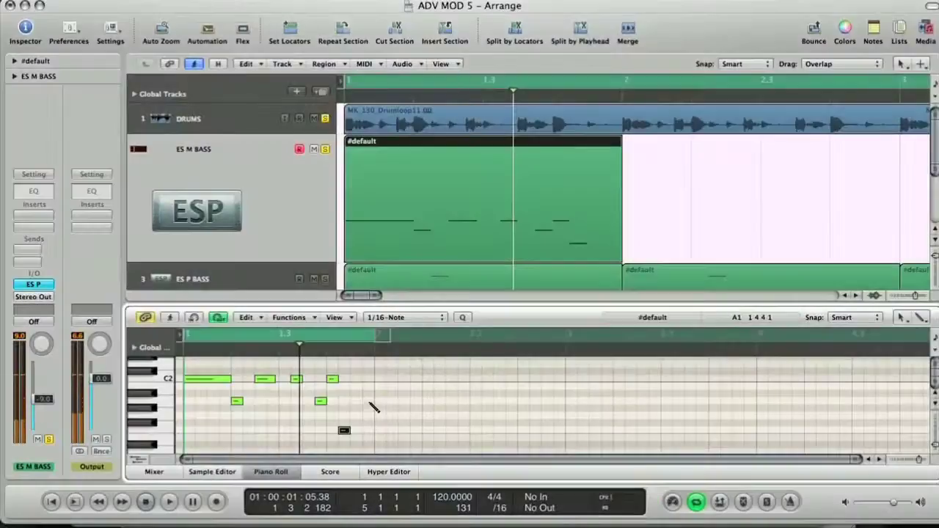
drag(465, 142, 739, 149)
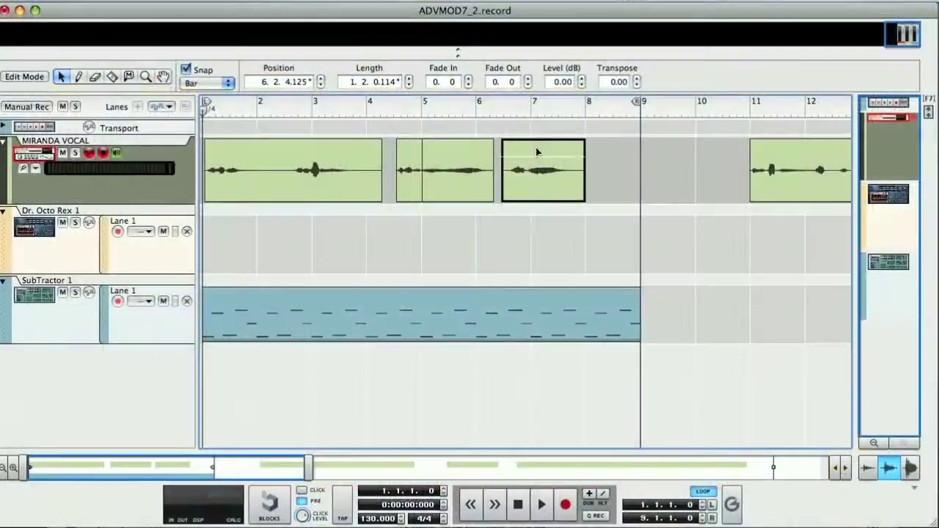
Move and stretch the vocal clip, then lower C Bass Mid's second Auto Filter cutoff to about 1.86 kHz
drag(538, 155, 625, 154)
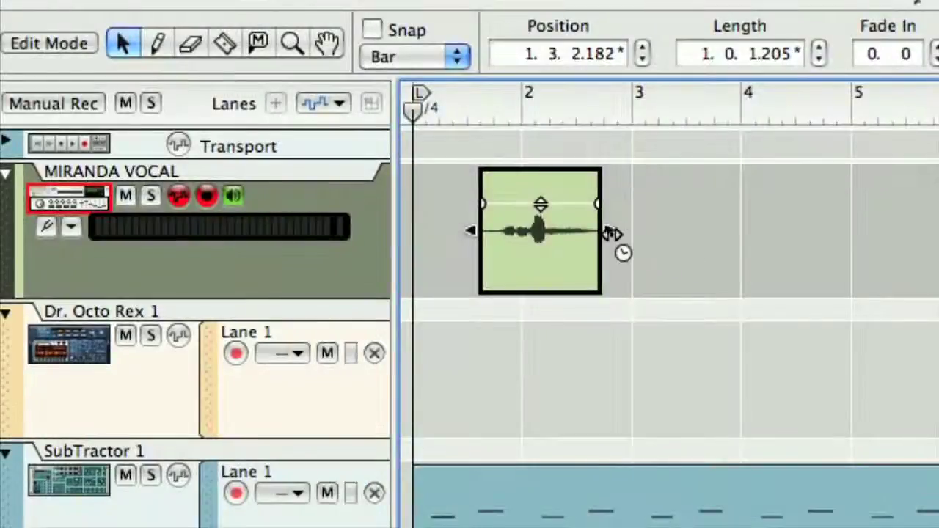
drag(610, 234, 756, 242)
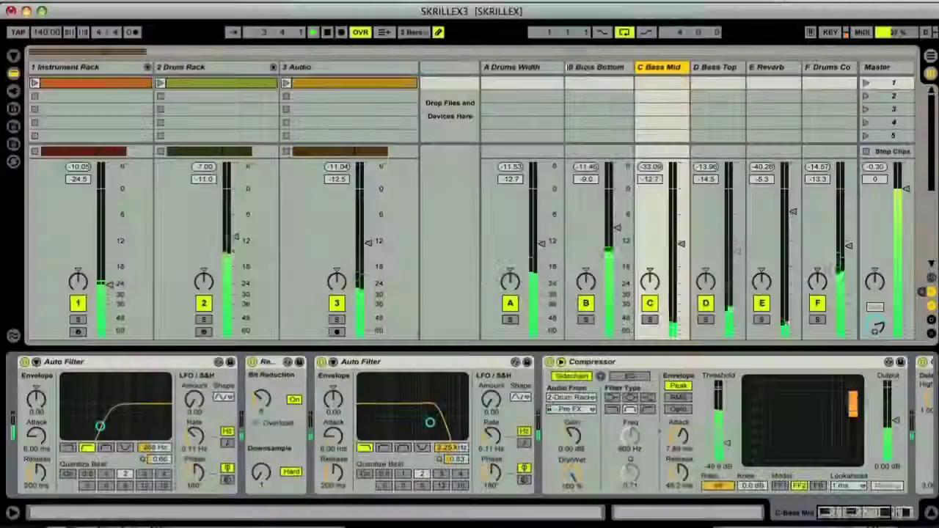
click(632, 68)
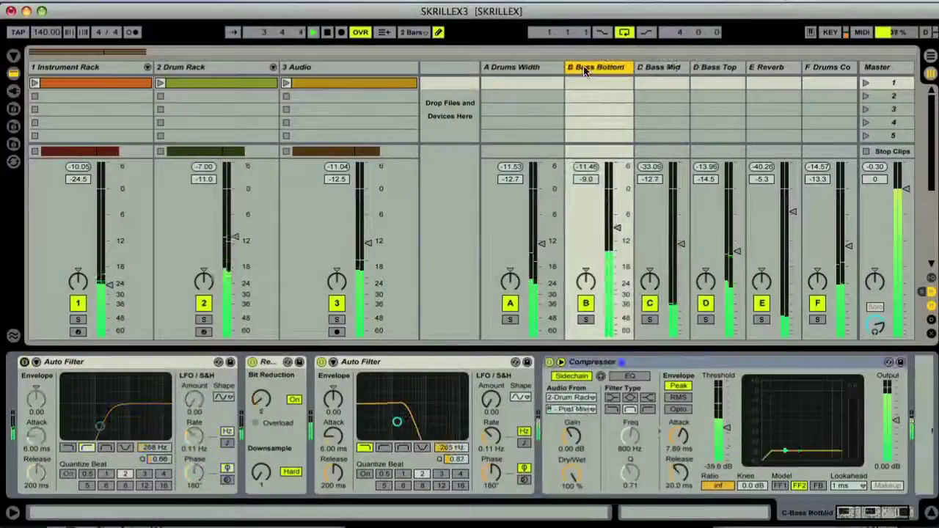
click(643, 67)
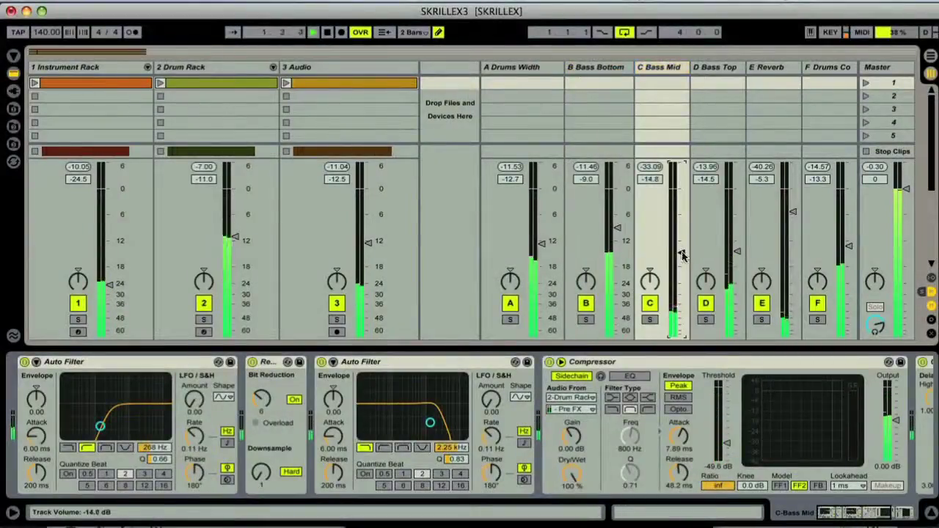
drag(430, 422, 423, 426)
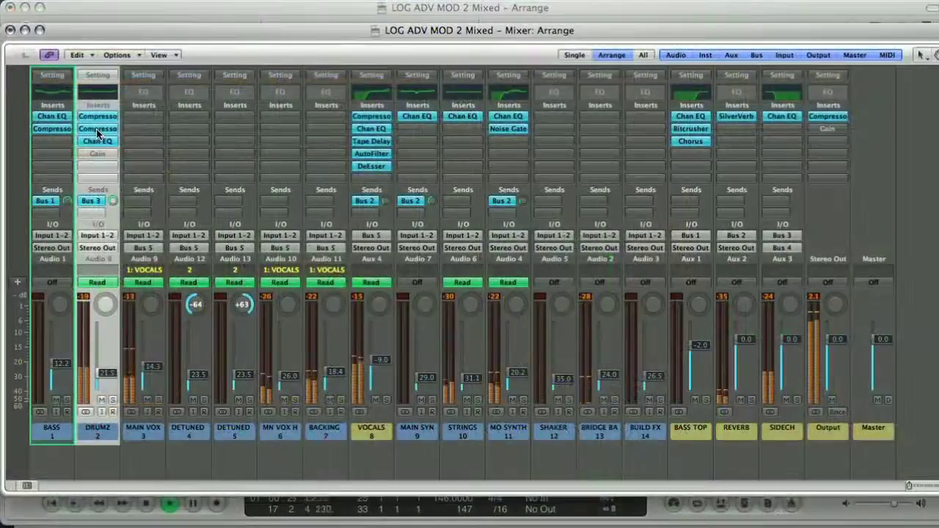
Lower the DRUMZ channel's Compressor threshold from -8.0 dB to -18.5 dB
click(97, 116)
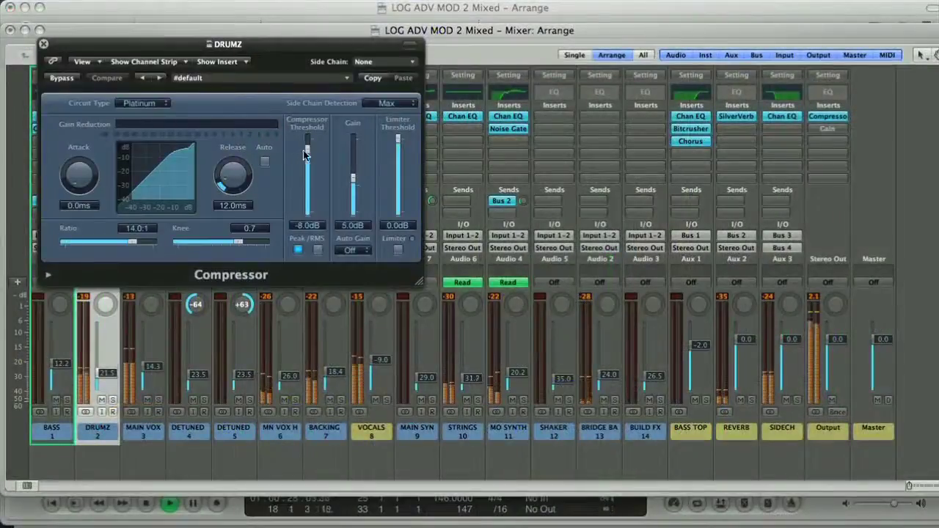
drag(306, 153, 308, 169)
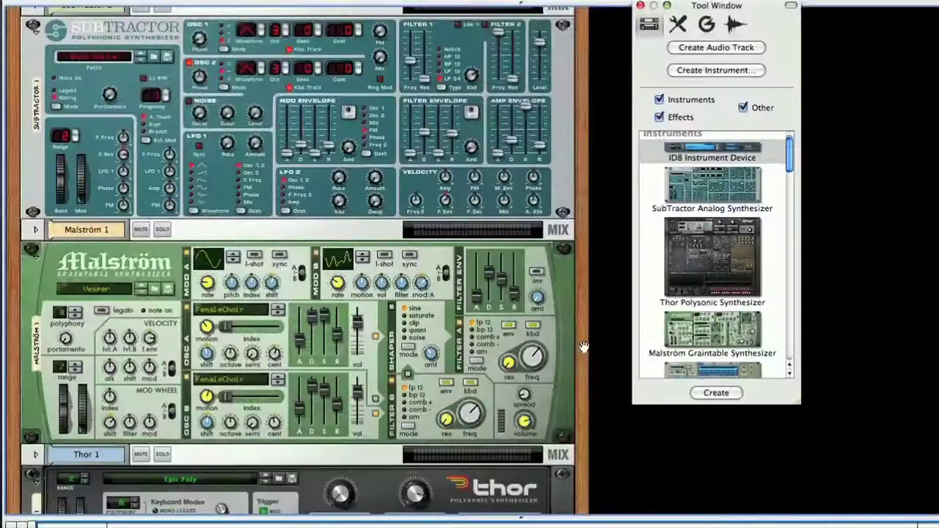
Browse Thor's Bass patches and move the Redrum pattern's step 11 hit to step 13
drag(583, 344, 584, 106)
scroll(583, 245, down, 3)
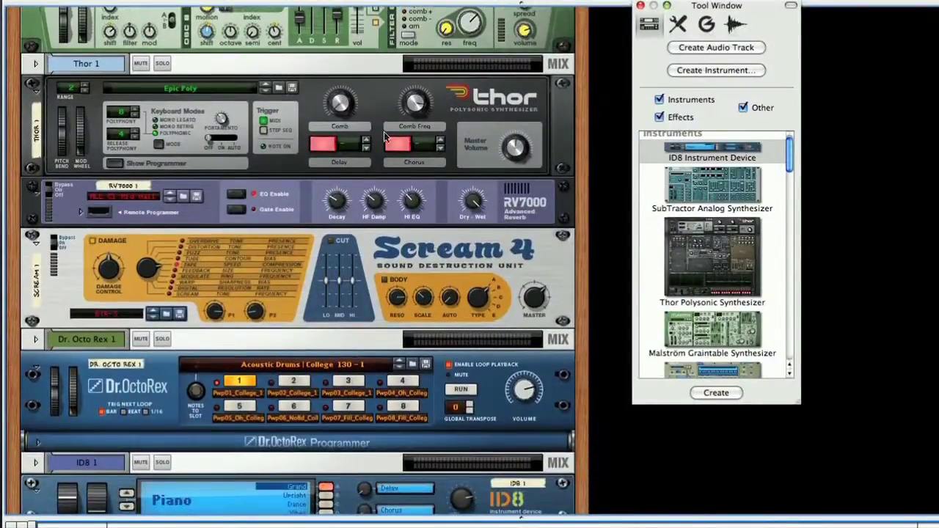
click(280, 88)
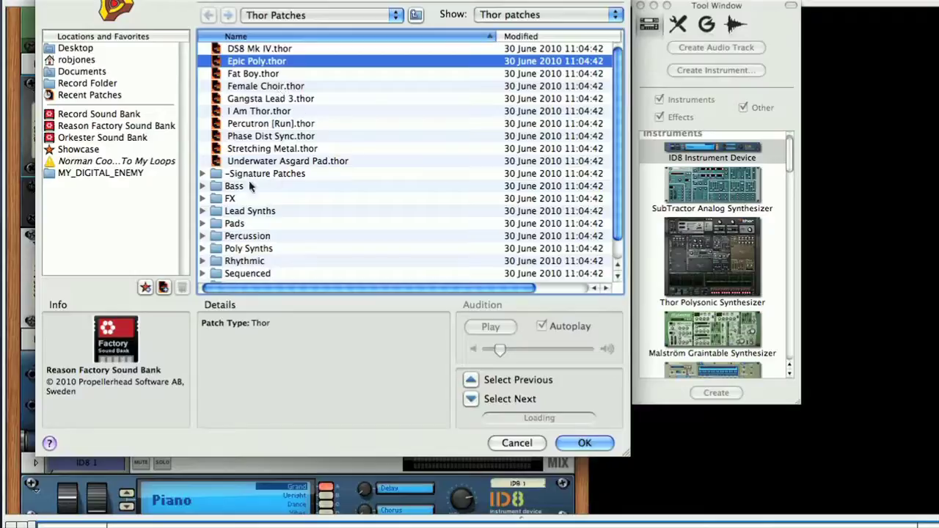
double_click(234, 187)
scroll(609, 101, down, 2)
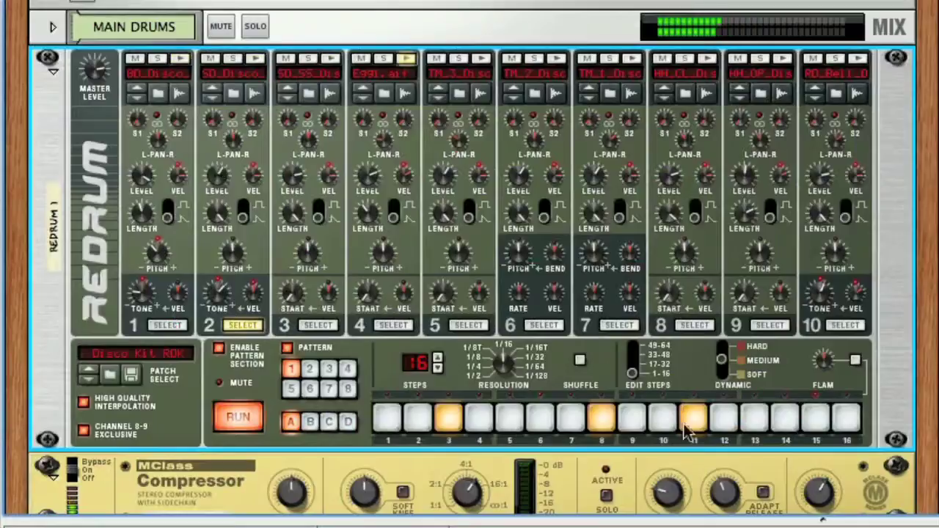
click(694, 417)
click(756, 429)
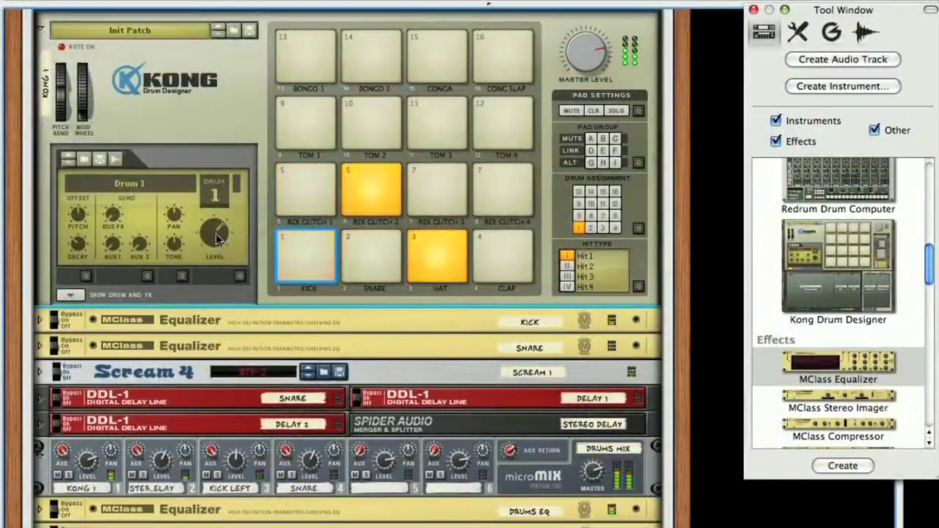
Show Kong's drum and FX panel and cable its outputs 3, 4 and 5 to the Kick, Snare and another mixer input
click(68, 295)
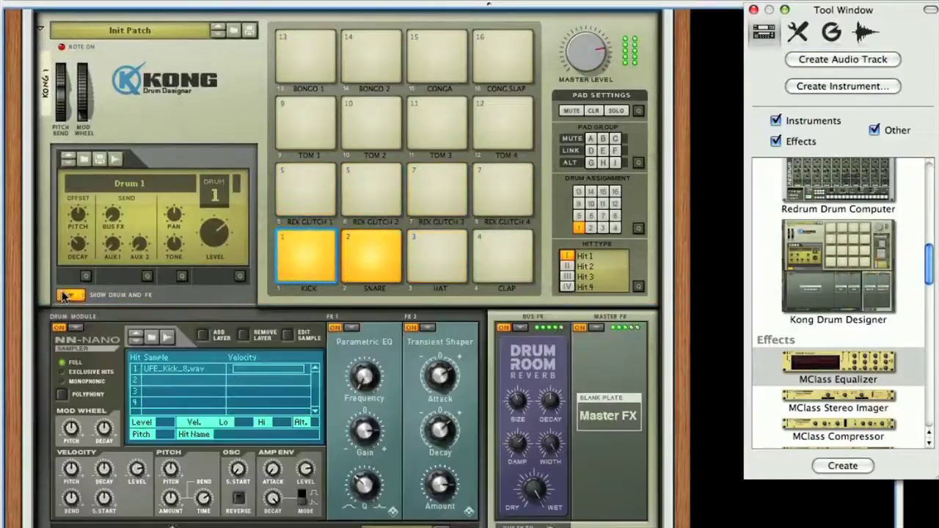
click(367, 266)
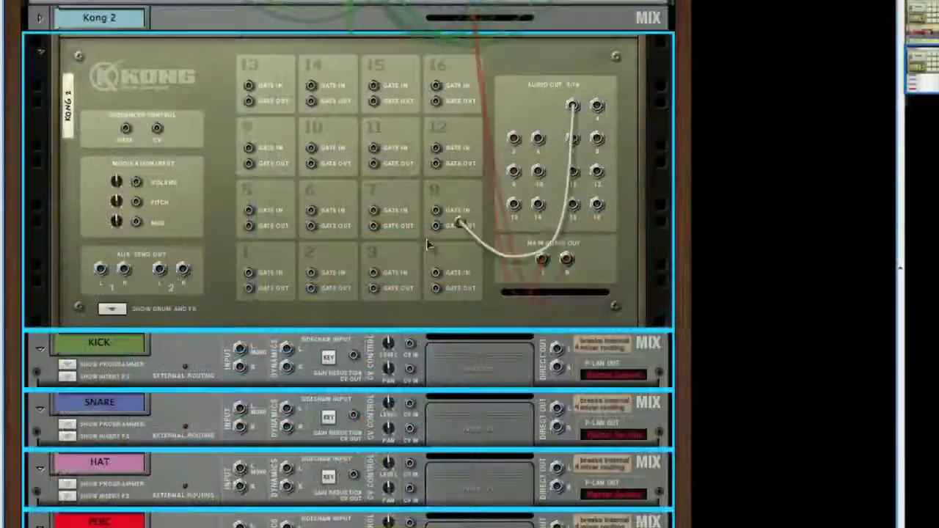
drag(430, 237, 239, 350)
drag(597, 105, 239, 409)
drag(514, 138, 239, 468)
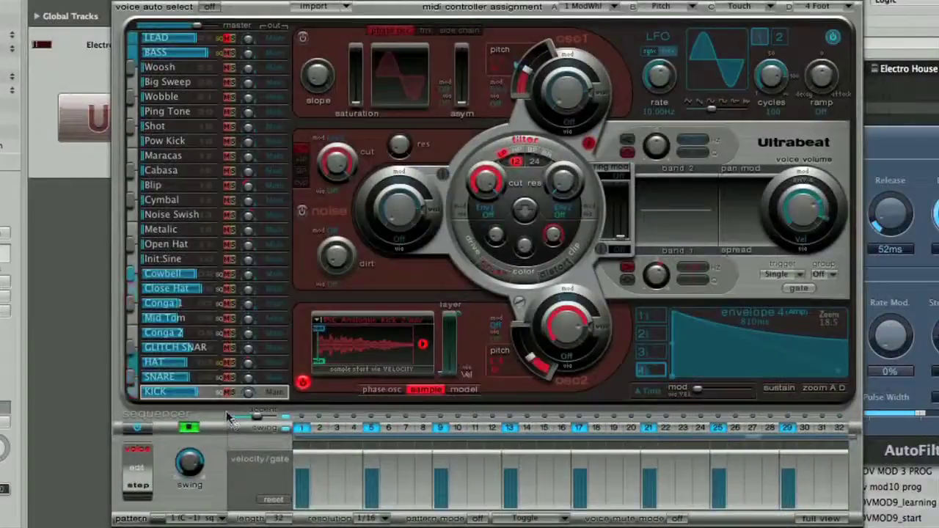
Raise Ultrabeat HAT's oscillator 2 level, reshape its release, and set step 10 and 15 offsets
click(211, 364)
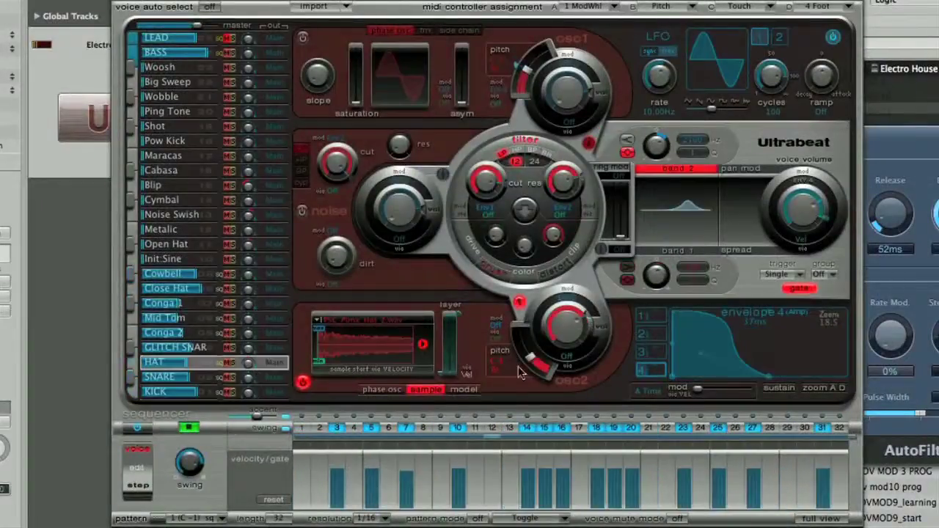
drag(543, 370, 567, 331)
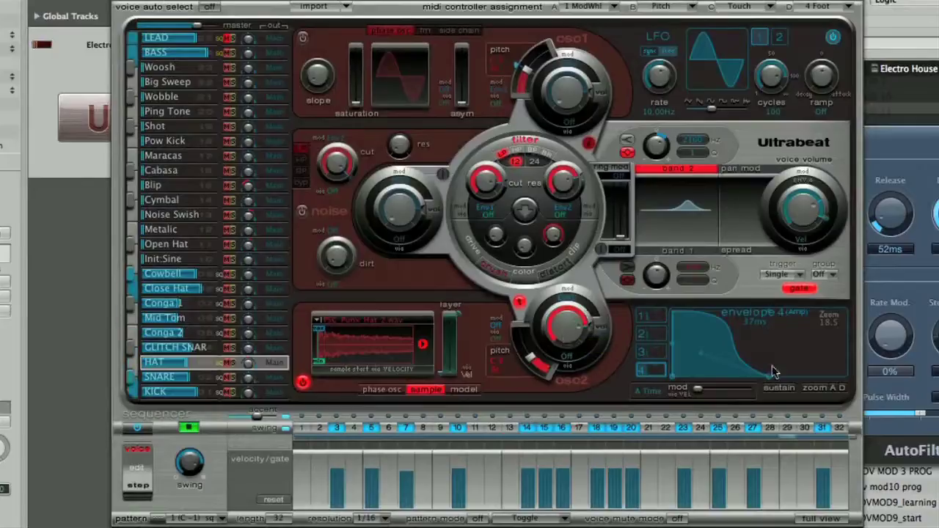
drag(767, 373, 790, 378)
click(139, 487)
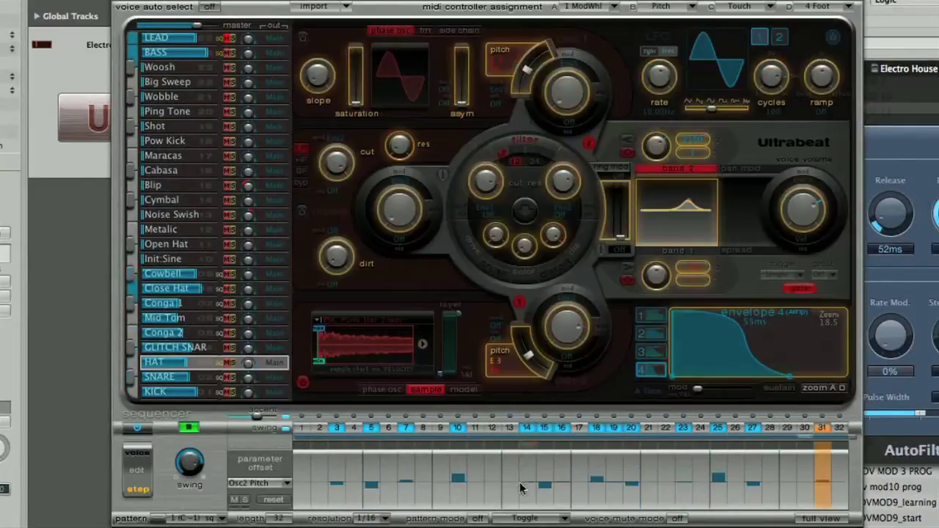
drag(461, 482, 458, 474)
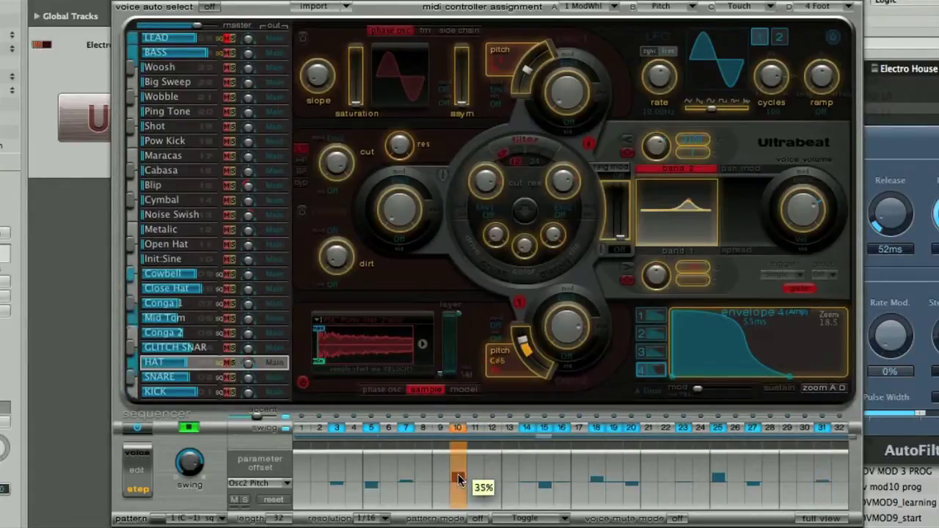
drag(544, 485, 545, 489)
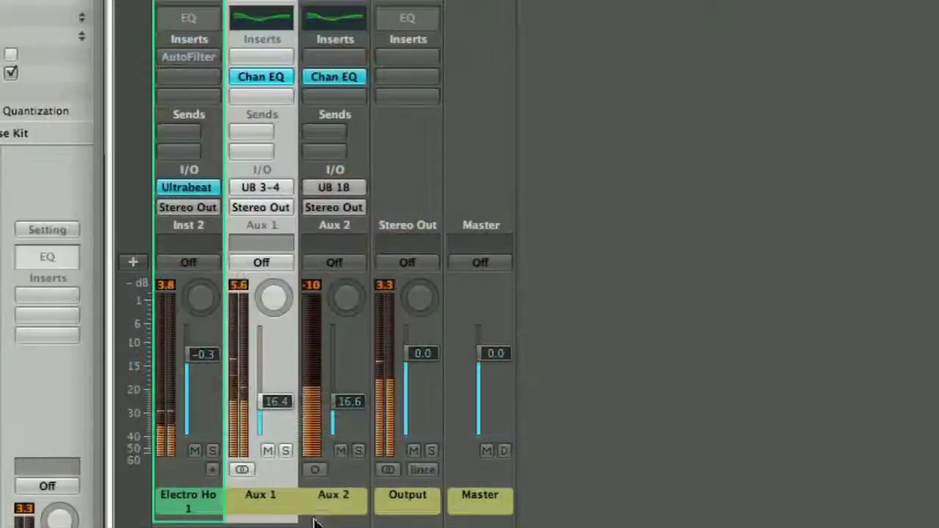
Boost Aux 2's Channel EQ 3250Hz band and shift it to 3450 Hz
click(317, 512)
click(263, 501)
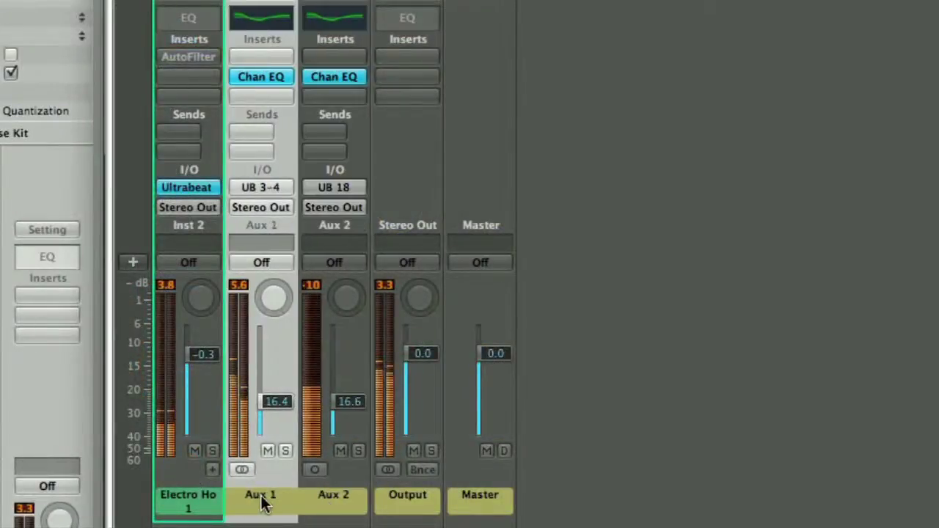
click(332, 508)
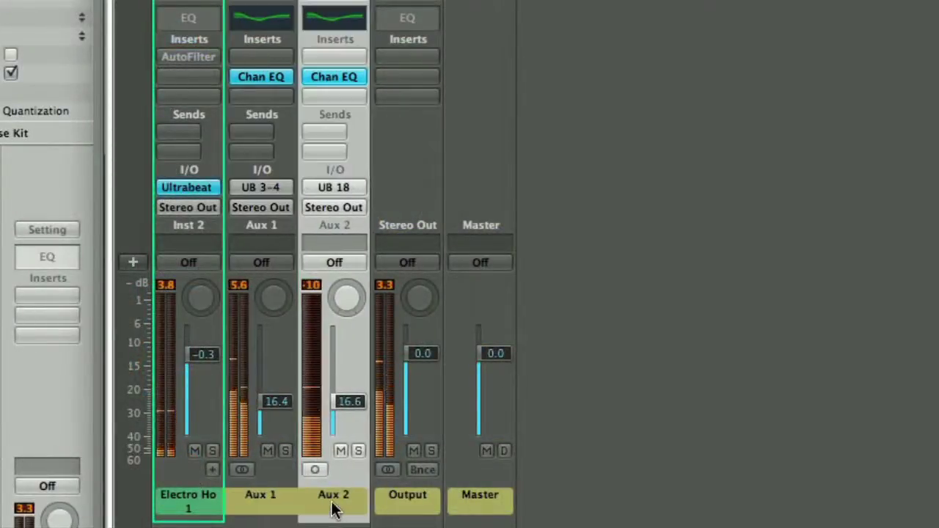
click(340, 77)
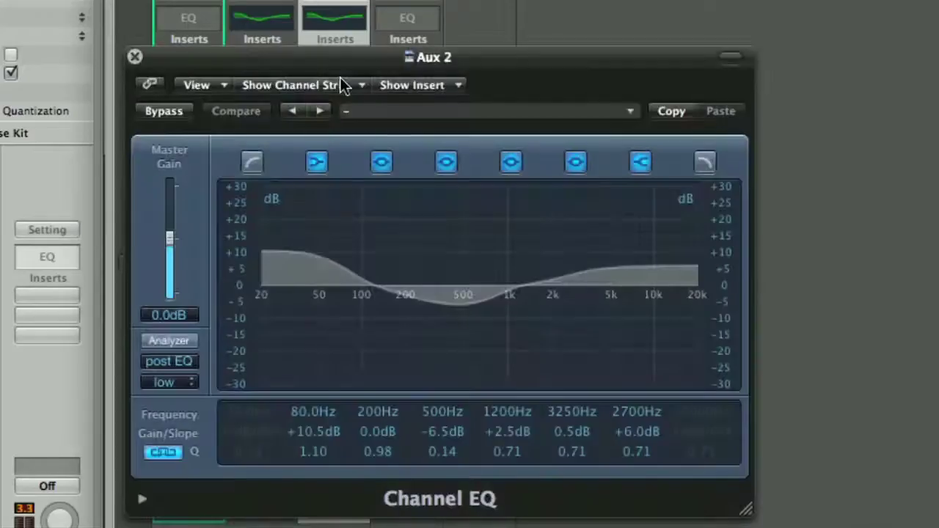
drag(647, 249, 651, 240)
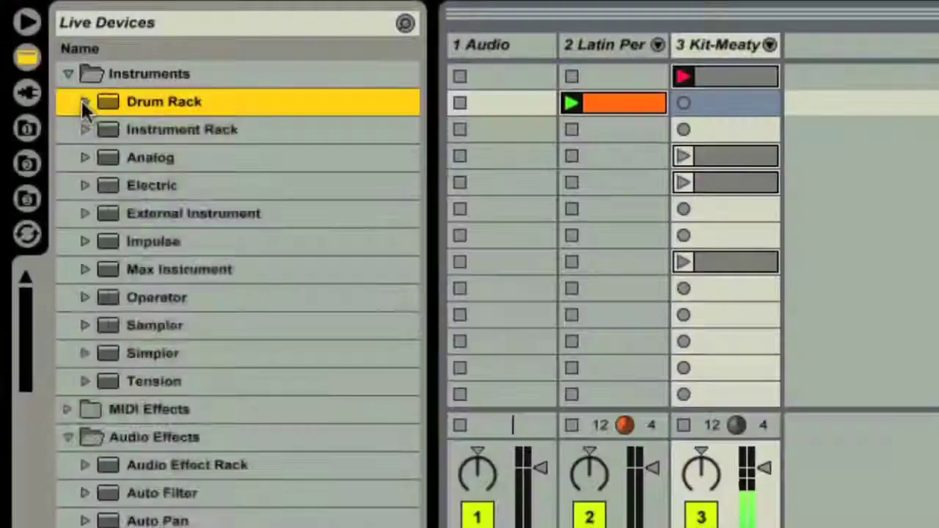
Choose the Kick-606 preset and draw Res Snare notes at beats 1.2 and near 1.3.2
click(84, 101)
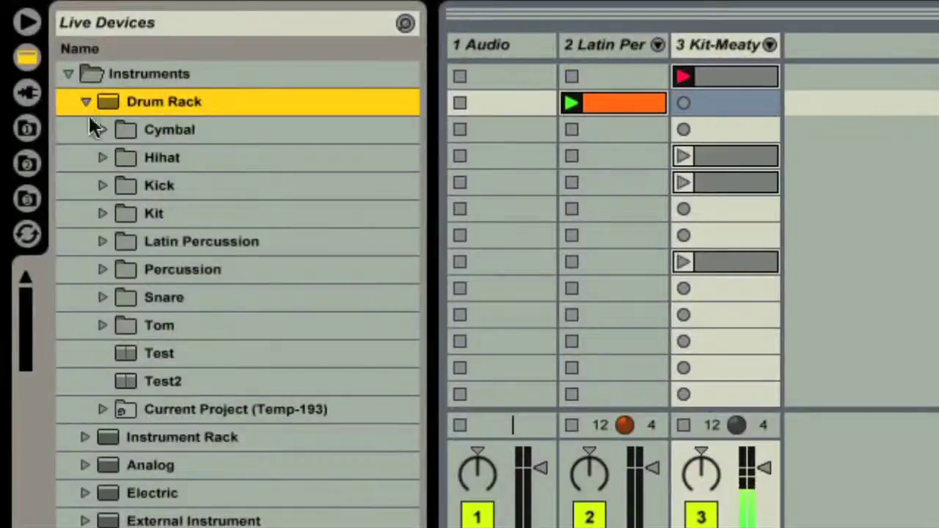
click(102, 185)
click(195, 217)
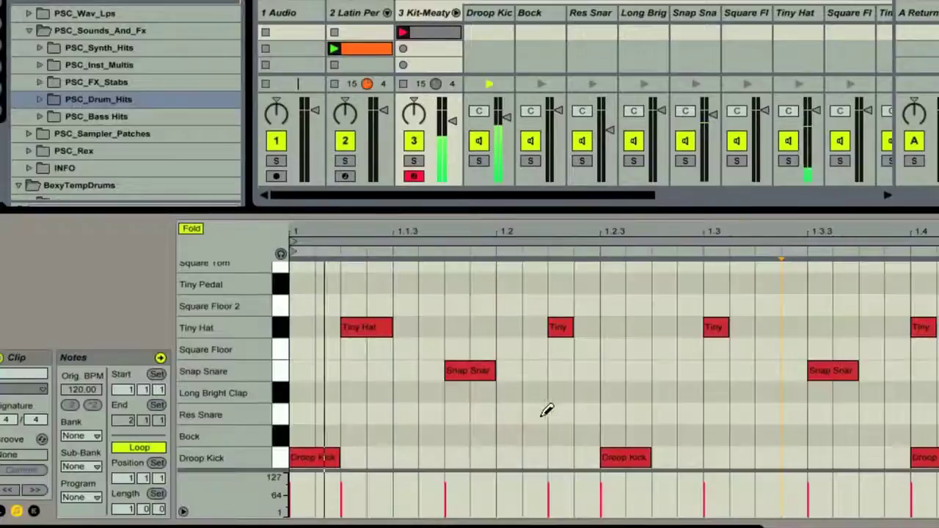
click(508, 414)
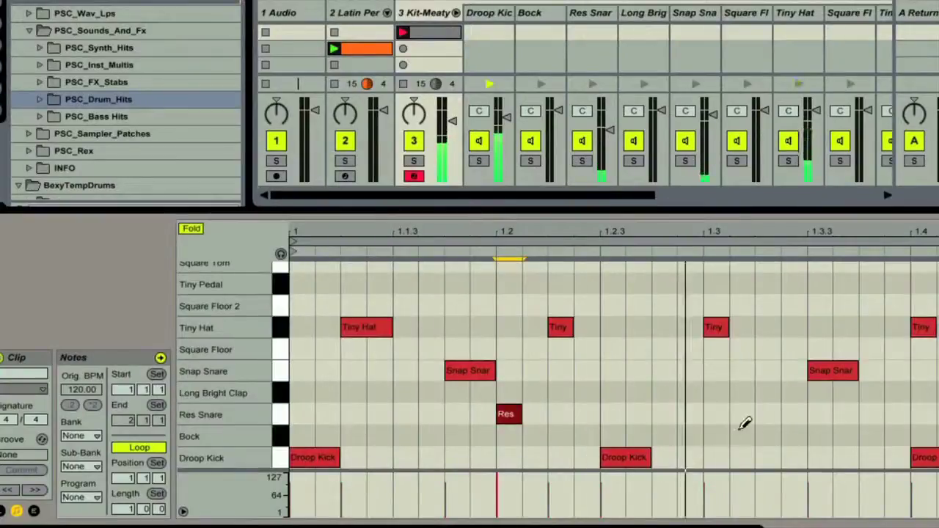
click(765, 413)
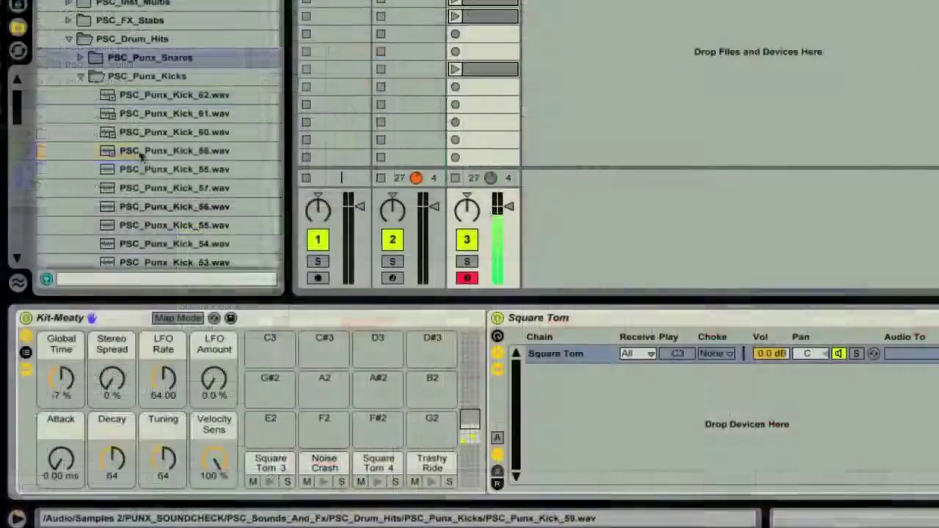
Load PSC_Punx_Kick_59.wav onto pad E2, add reverb to UD_Snare, toggle the Drum R solo, and fold the chains
drag(130, 151, 278, 442)
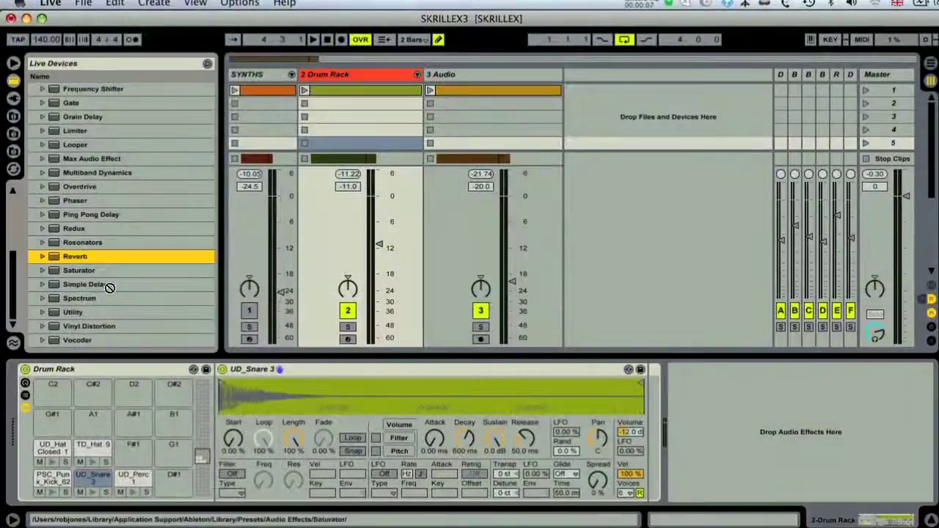
drag(109, 288, 98, 477)
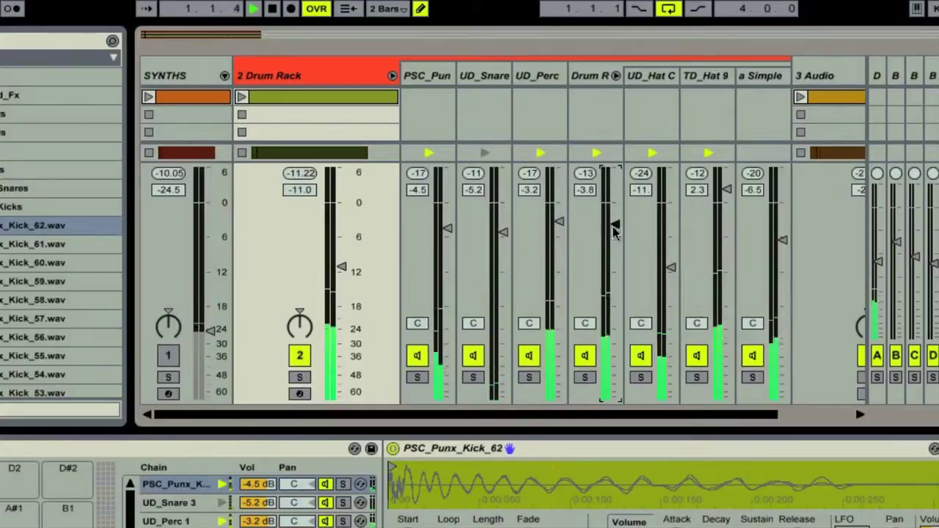
click(585, 377)
click(585, 377)
click(393, 76)
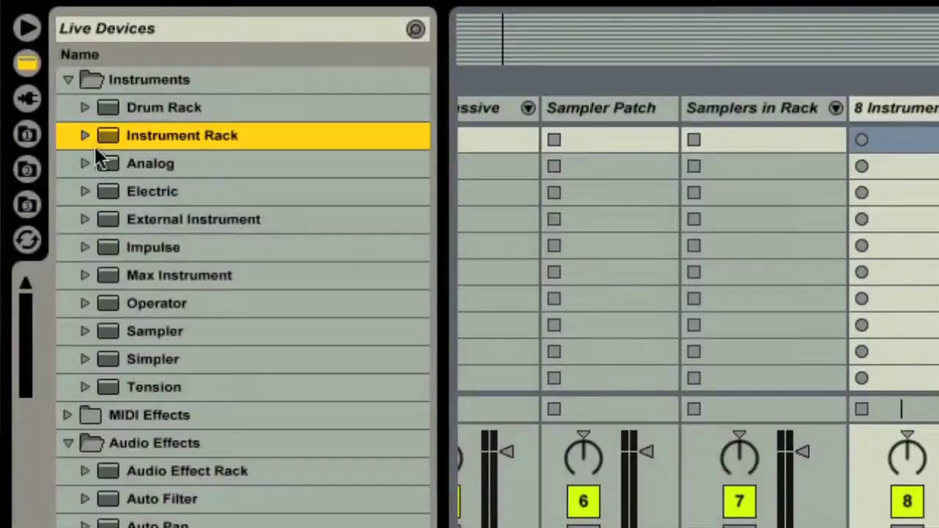
Expand the Instrument Rack presets through Guitars and Plucked to Electric Guitars
click(84, 135)
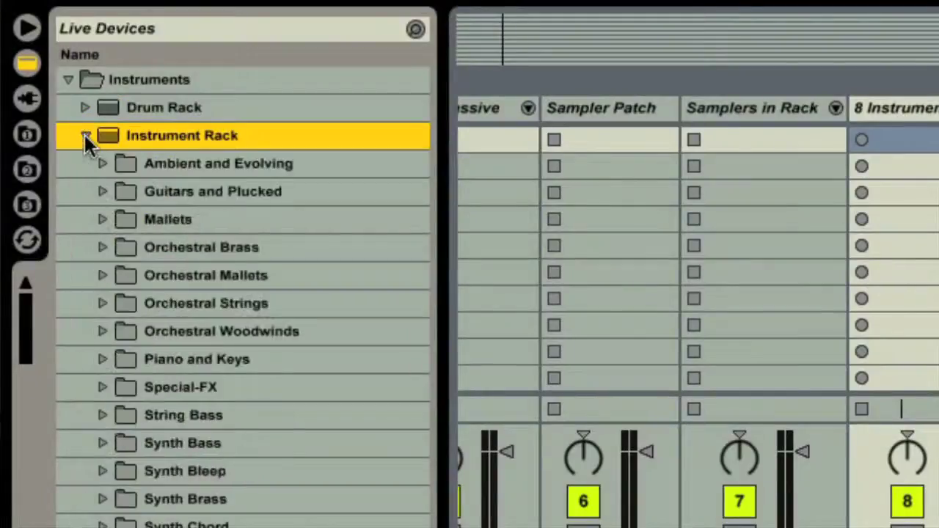
click(102, 191)
click(121, 247)
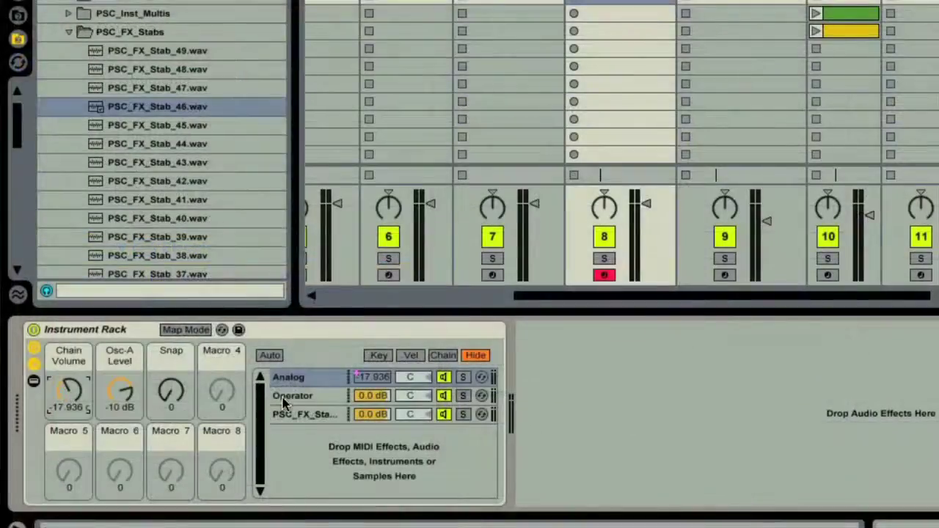
Show the Operator chain's device beside the rack and turn Osc-A Level down to -14 dB
click(285, 396)
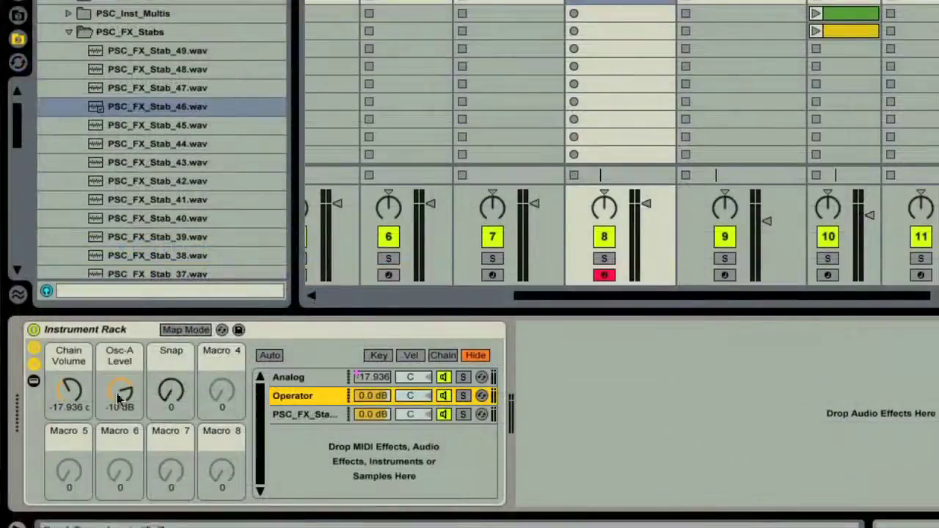
click(33, 382)
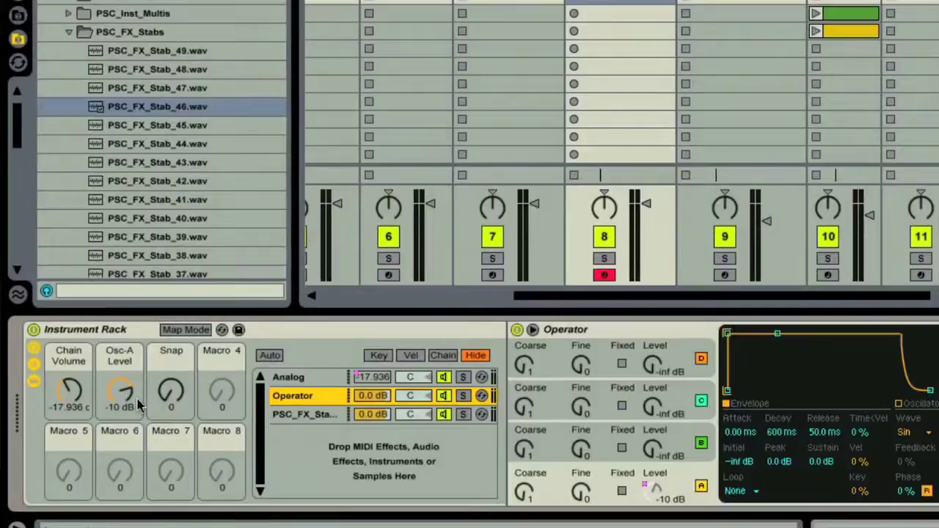
drag(132, 404, 124, 398)
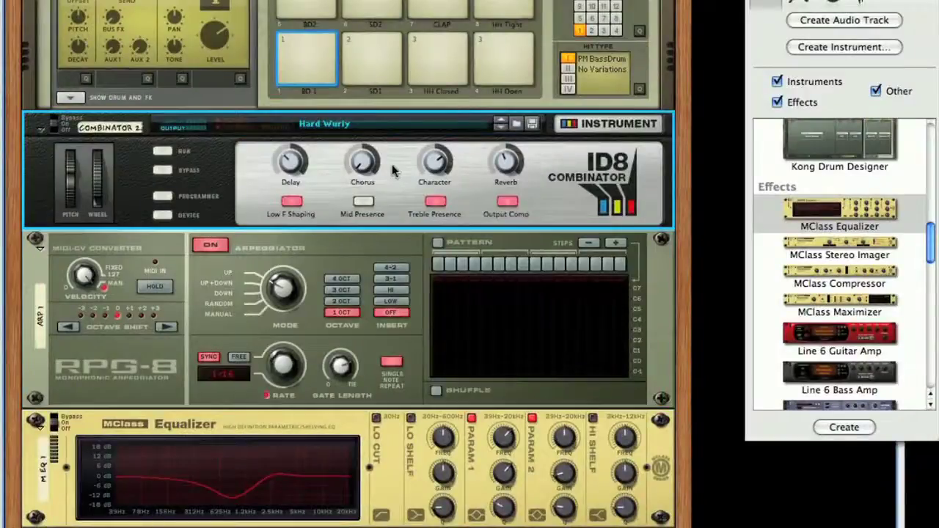
Check the Hard Wurly Combinator's patch list without changing patch, then expand its internal devices
click(378, 131)
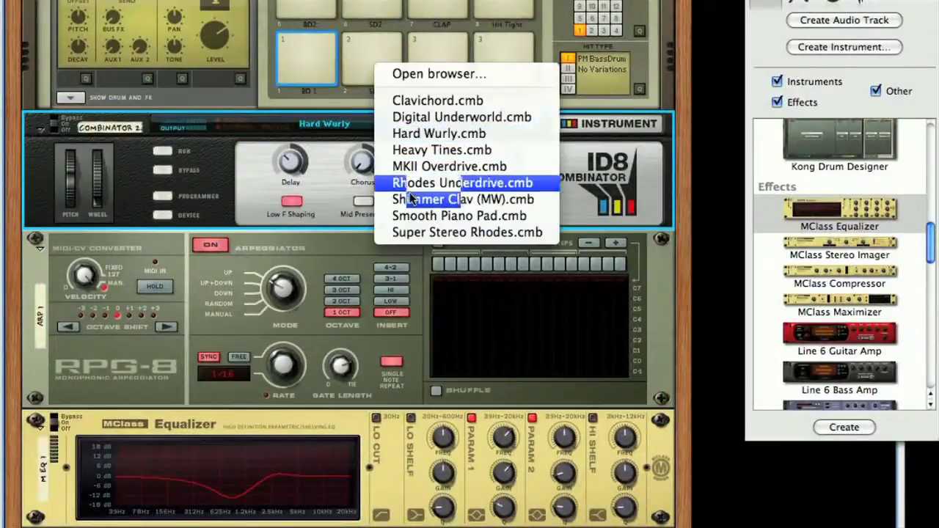
click(323, 189)
click(163, 215)
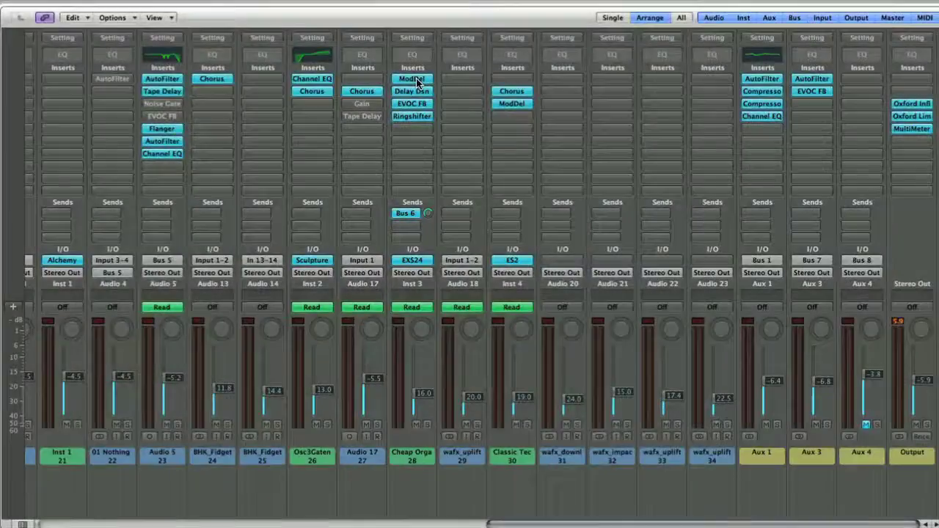
Open Cheap Organ's Modulation Delay, Delay Designer, EVOC 20 Filterbank and Ringshifter plug-ins
click(414, 79)
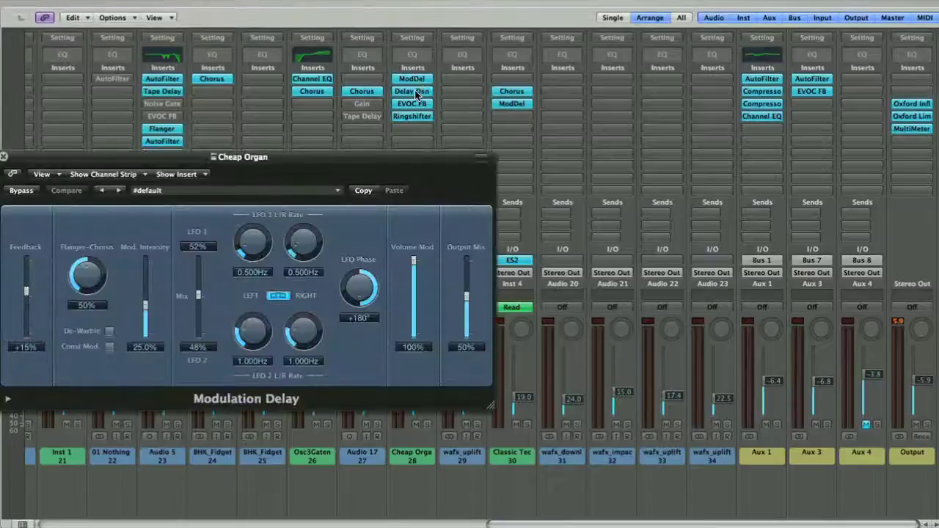
click(415, 92)
click(409, 105)
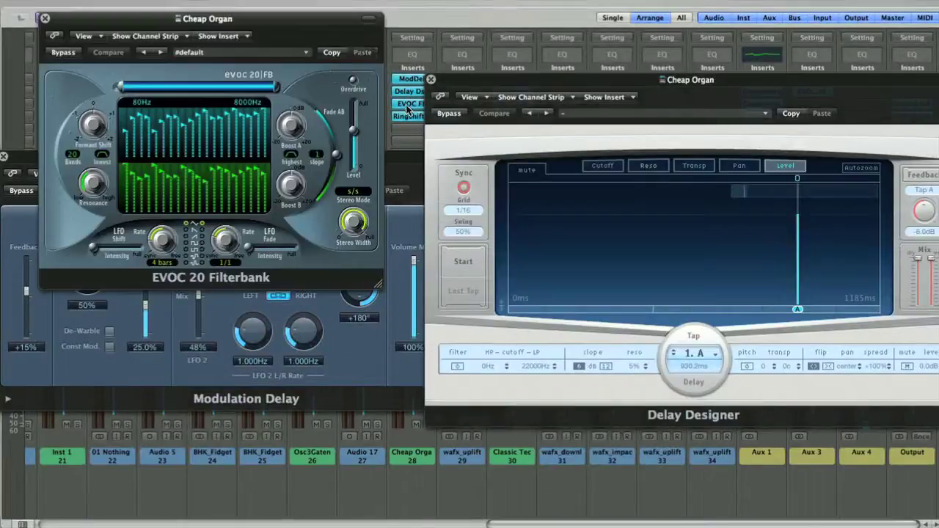
click(409, 117)
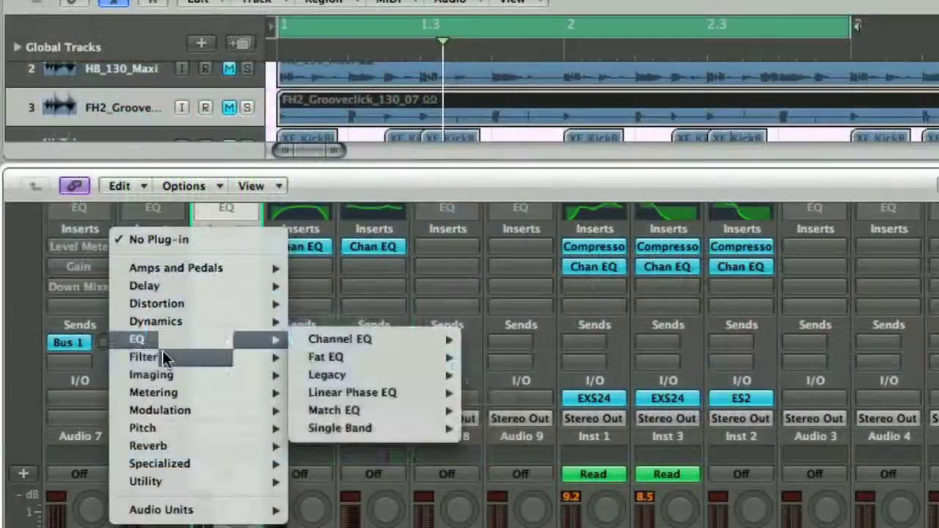
Insert a Dynamics > DeEsser on the Audio 10 channel
mouse_move(164, 358)
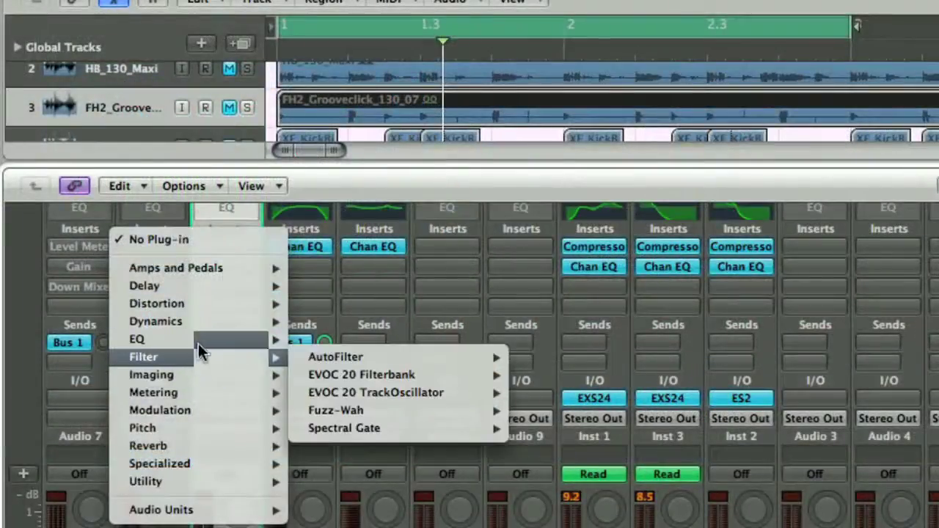
mouse_move(198, 325)
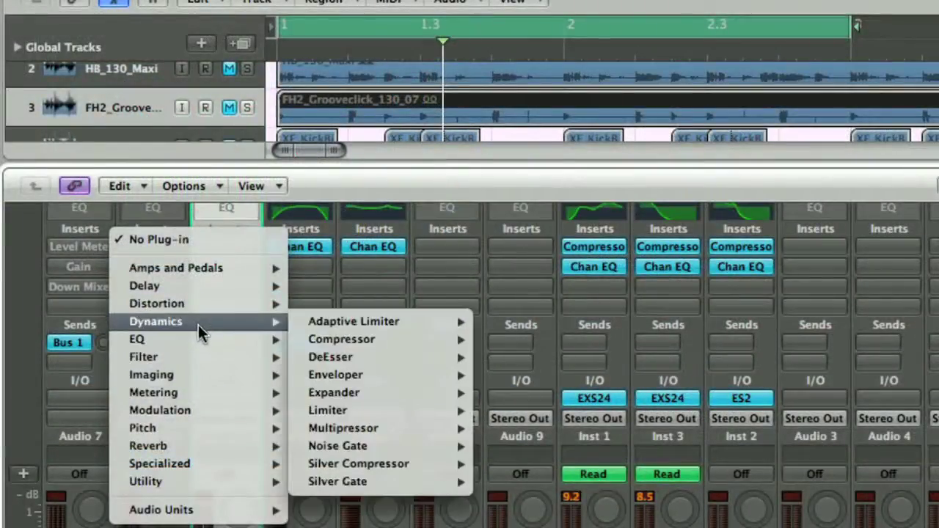
click(336, 354)
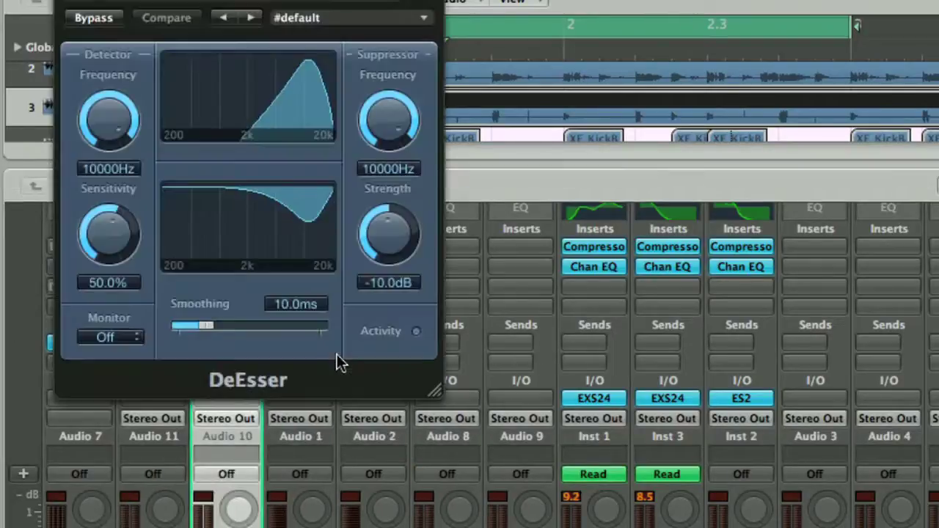
Set the DeEsser suppressor frequency to about 5400 Hz and raise Enveloper gain to 74%
drag(389, 131, 382, 162)
drag(385, 201, 389, 171)
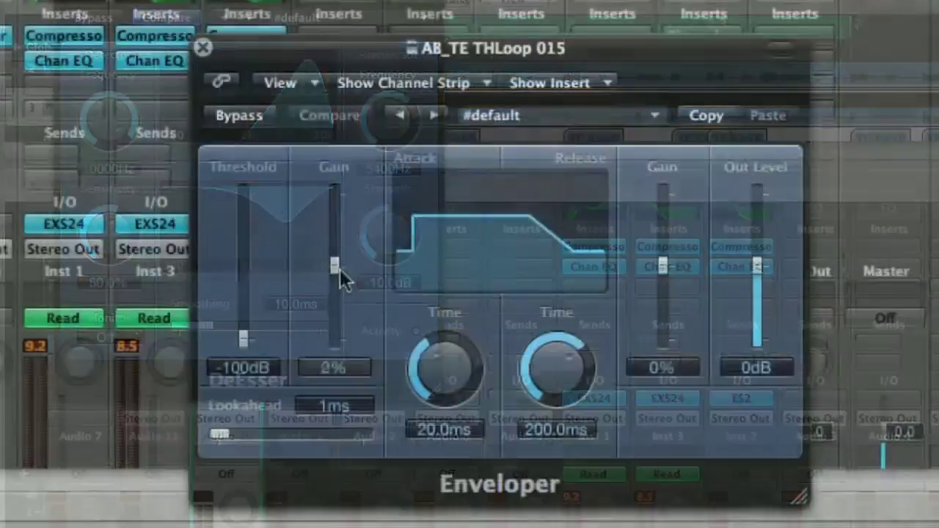
drag(342, 274, 345, 226)
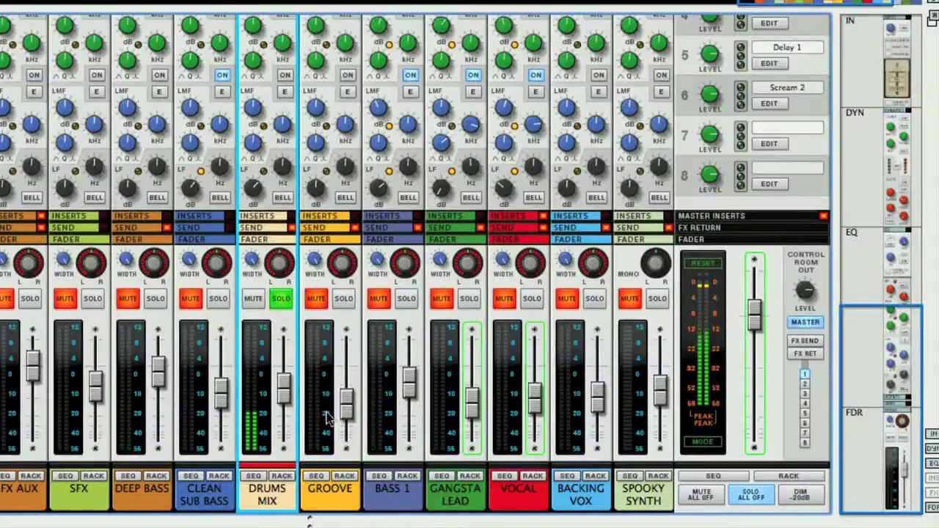
Move the mixer navigator frame up so every channel's EQ and dynamics sections show
drag(888, 405, 587, 314)
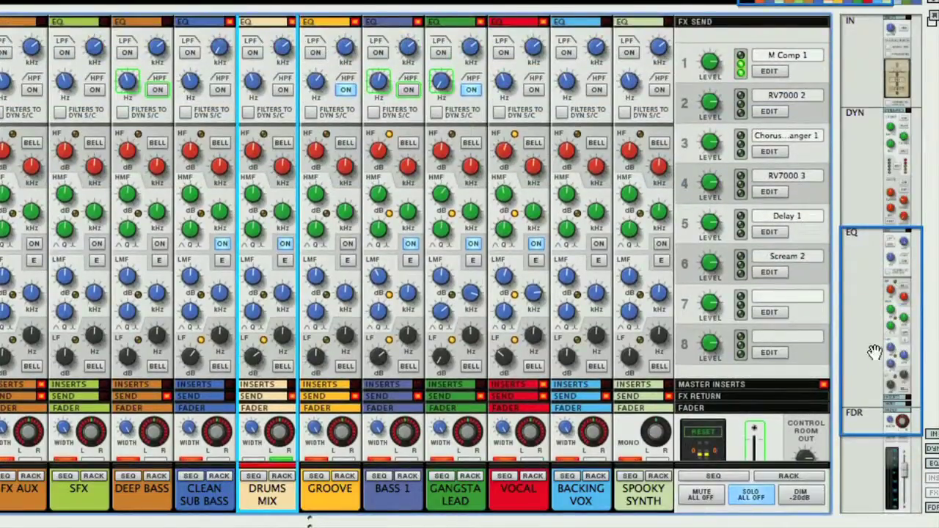
drag(875, 352, 810, 211)
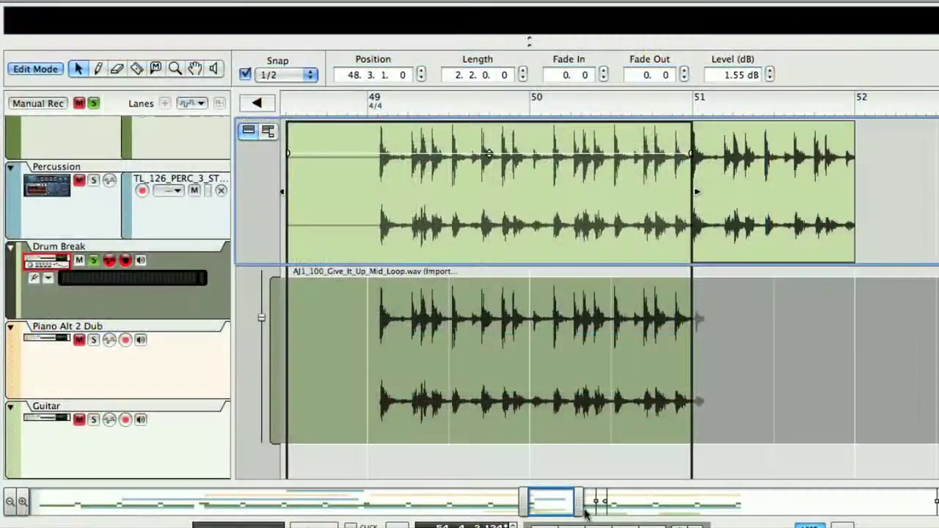
Slide the Give_It_Up loop audio earlier and move the Guitar comp cut to 54.3.4.27.12
scroll(488, 154, up, 4)
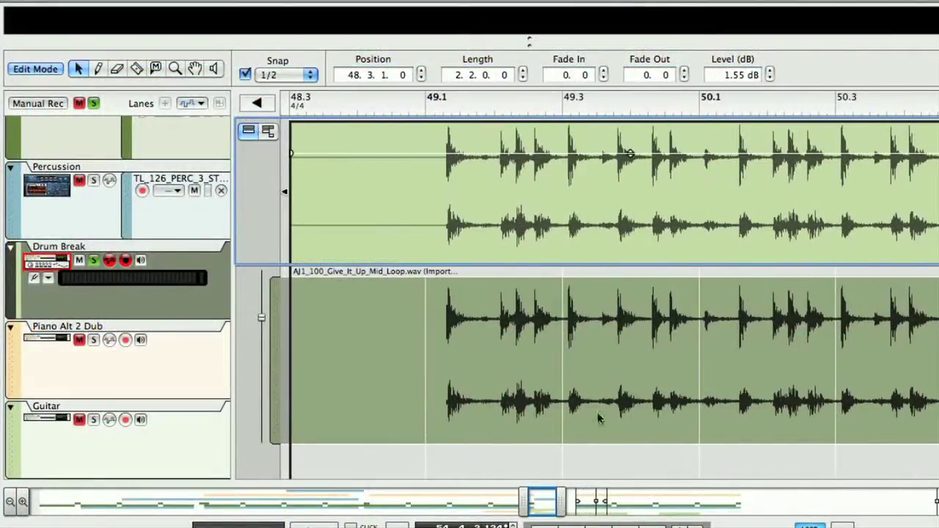
drag(604, 347, 585, 353)
click(633, 159)
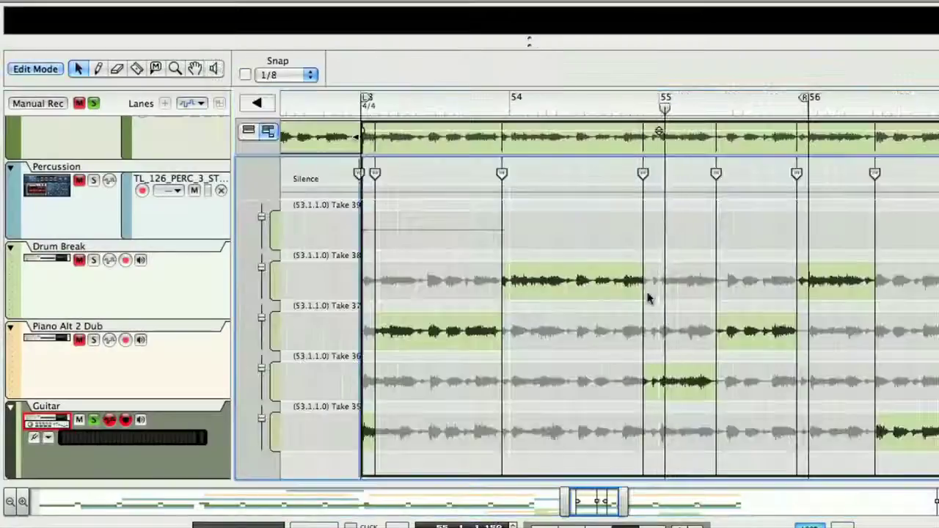
drag(643, 174, 613, 181)
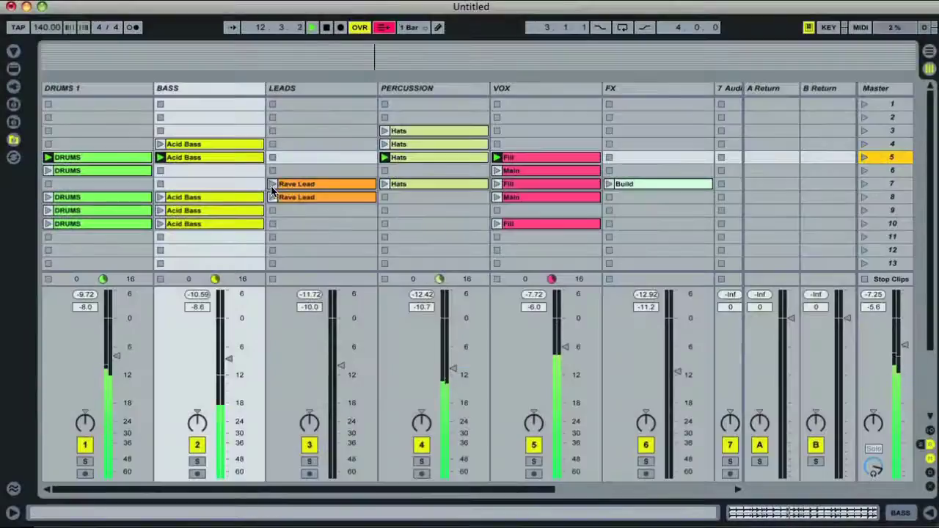
Launch scenes 8, 10 and 4 plus the Sidechain Drums and Gated Drums clips
click(272, 185)
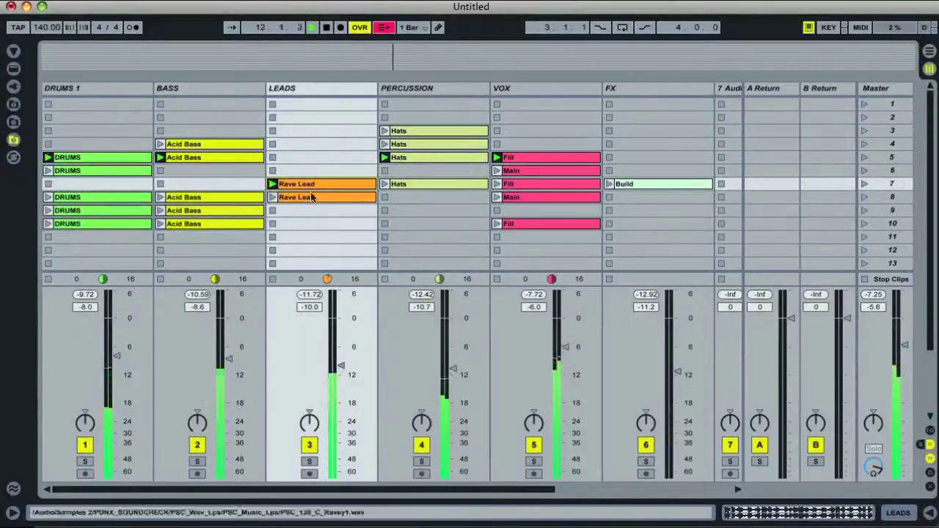
click(863, 197)
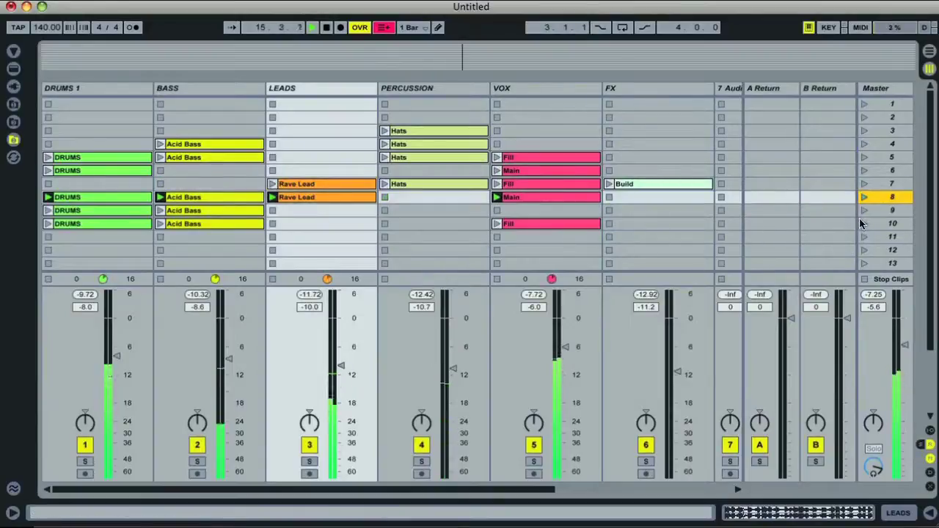
click(864, 224)
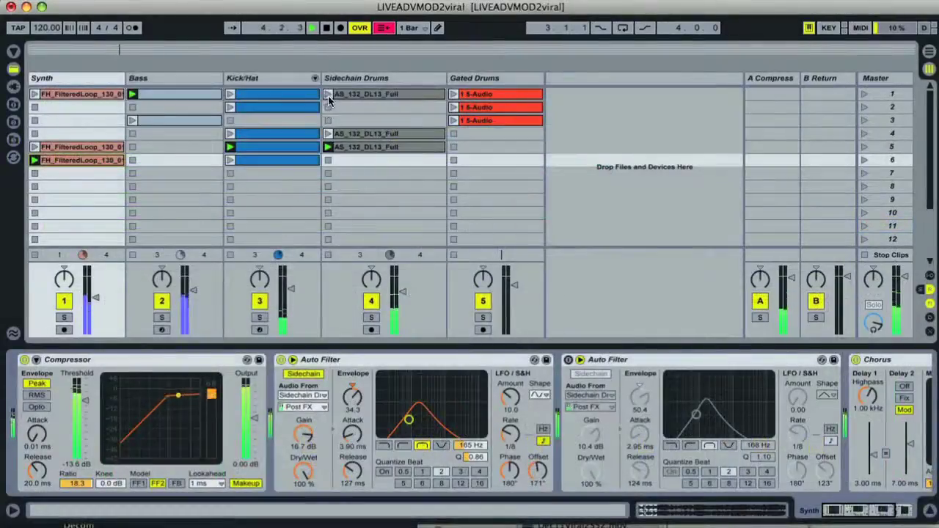
click(328, 96)
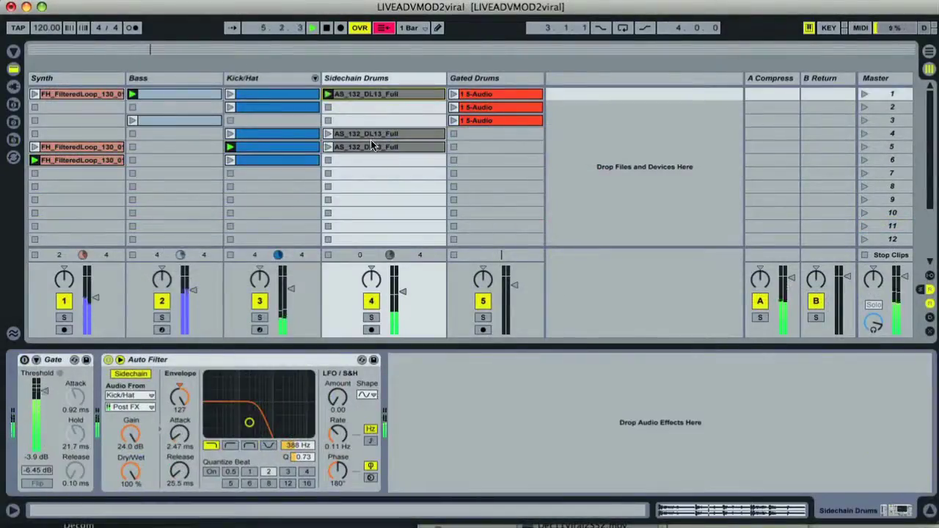
click(454, 108)
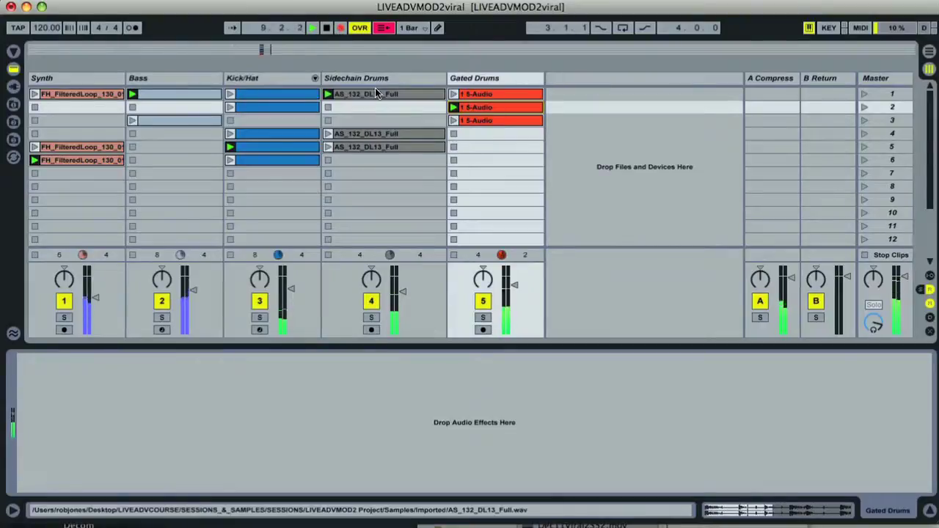
key(Tab)
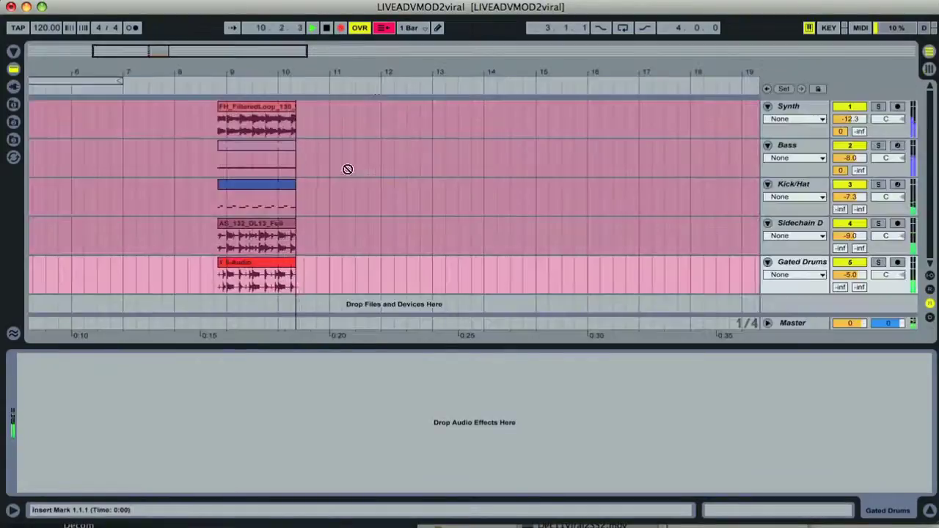
key(Tab)
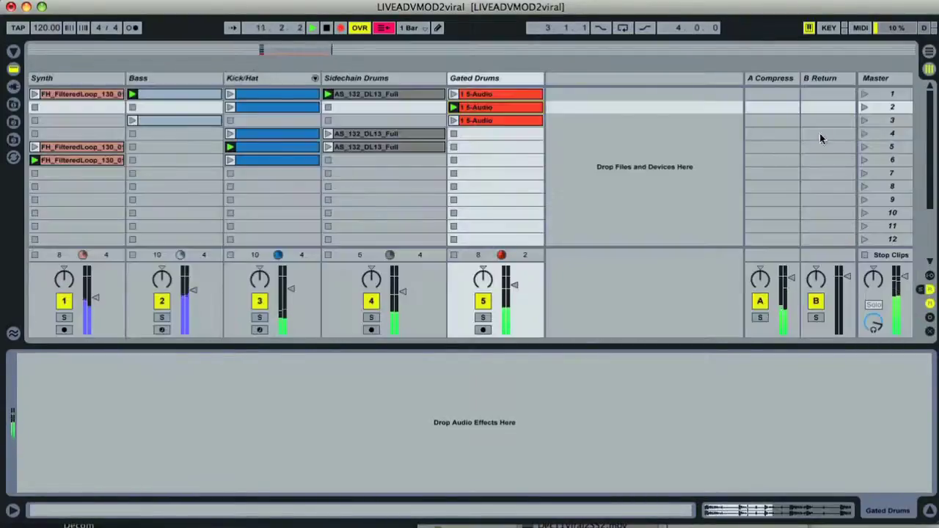
click(864, 133)
Drag an arrangement clip into the Vocal track's scene 6 slot in Session view
key(Tab)
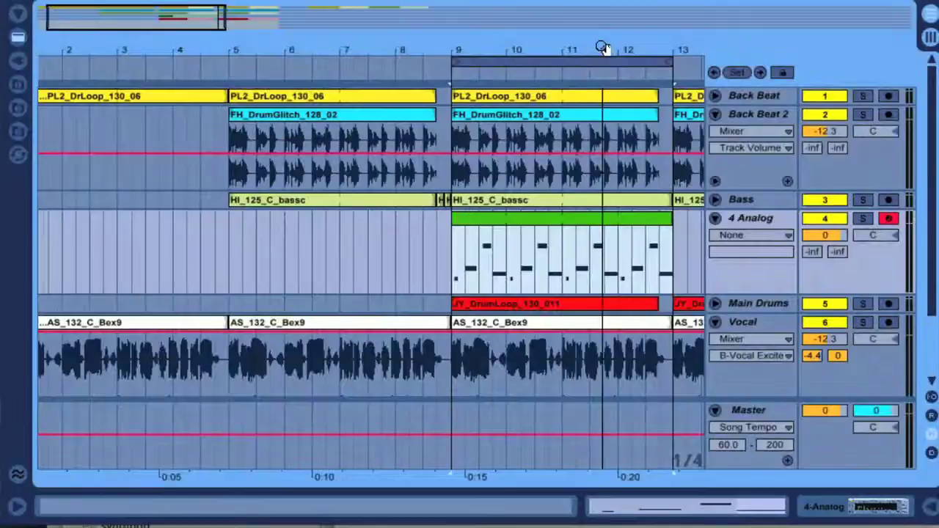
drag(604, 46, 367, 48)
drag(308, 324, 825, 81)
drag(920, 42, 456, 92)
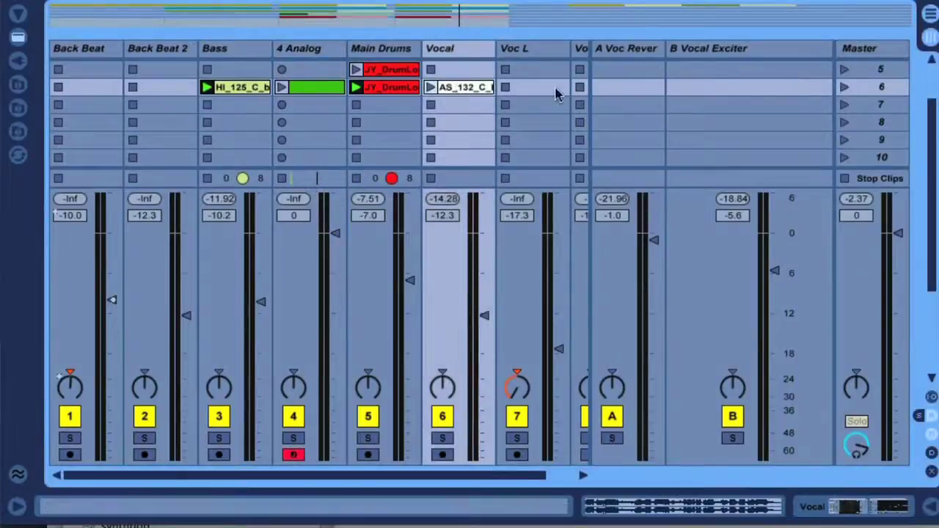
Launch scene 6 and set the Synth track's Chorus Dry/Wet to 31%
click(845, 86)
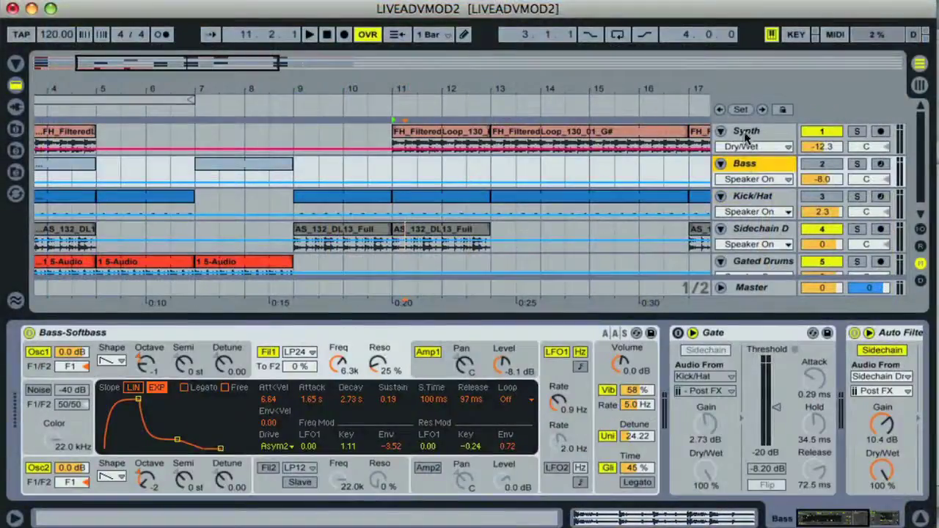
click(747, 133)
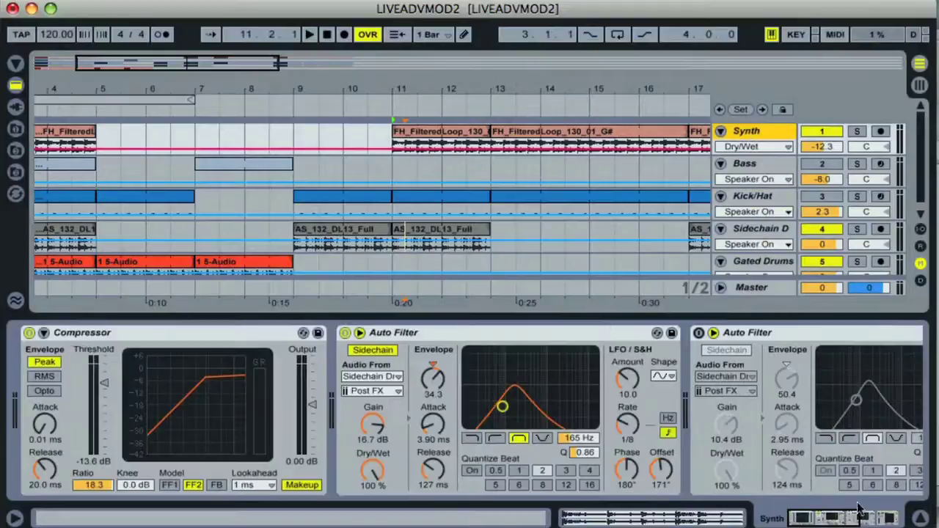
drag(840, 521, 884, 521)
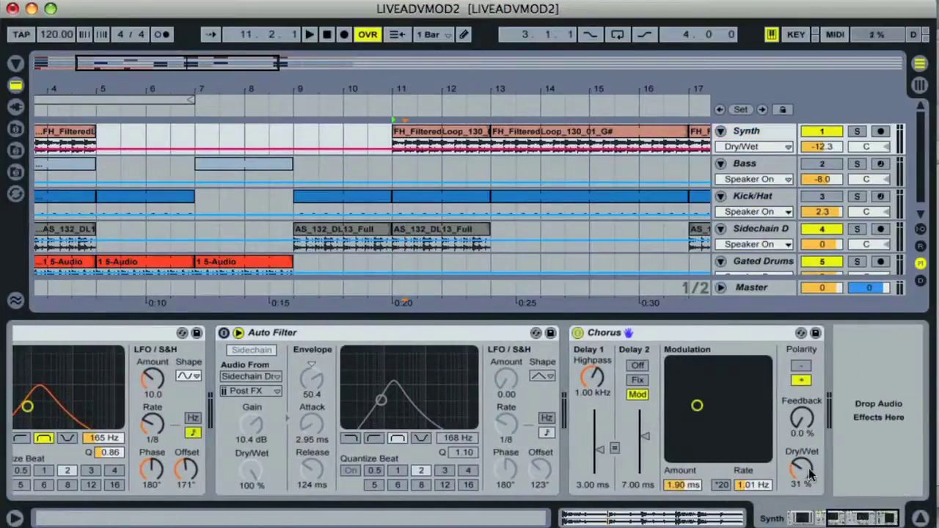
drag(804, 477, 804, 470)
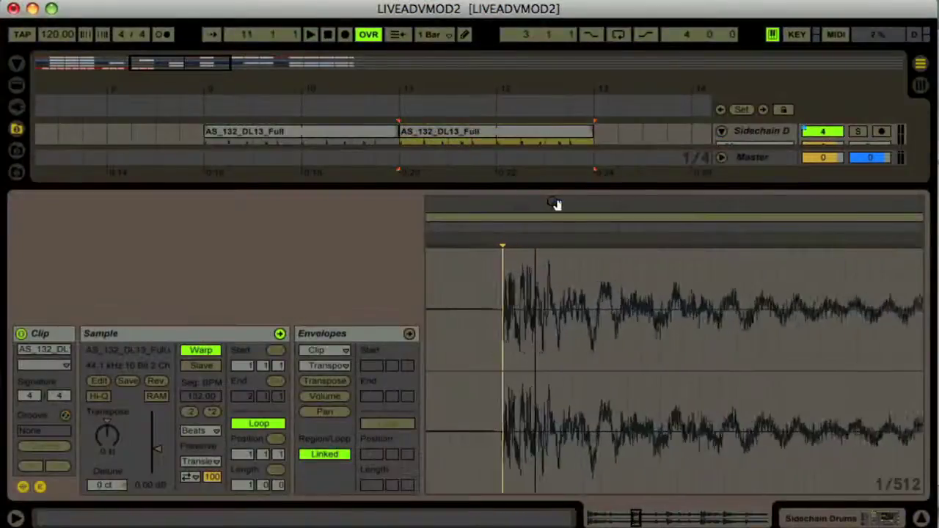
Add two breakpoints to the Sidechain Drums clip's Transpose envelope
drag(555, 204, 532, 198)
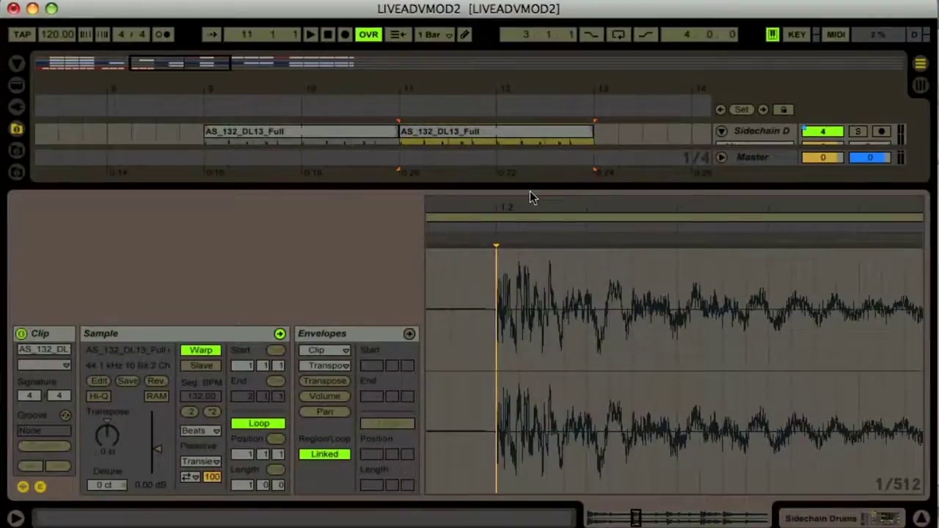
click(329, 383)
click(511, 369)
click(661, 367)
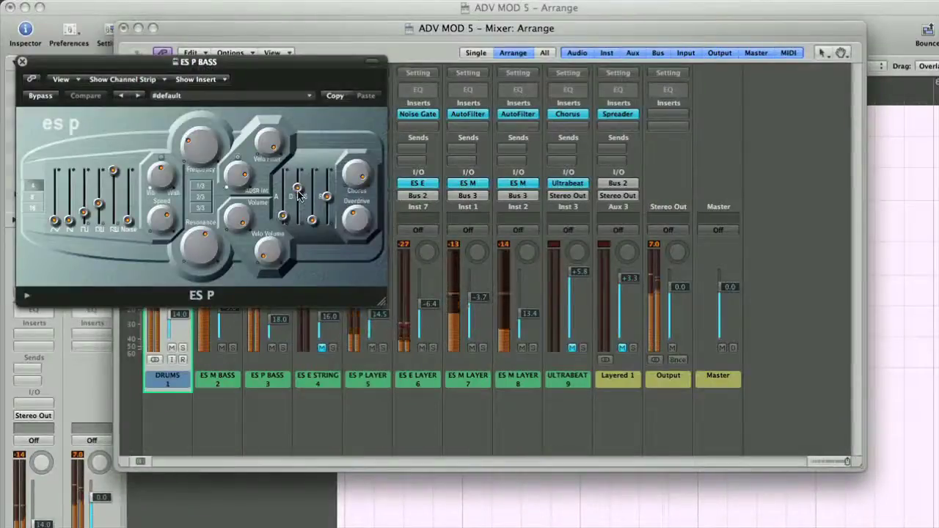
Lower an ES P envelope setting, open ES M Layer, load EXS24 on Cello, and undo the Space Designer edit
drag(298, 195, 301, 205)
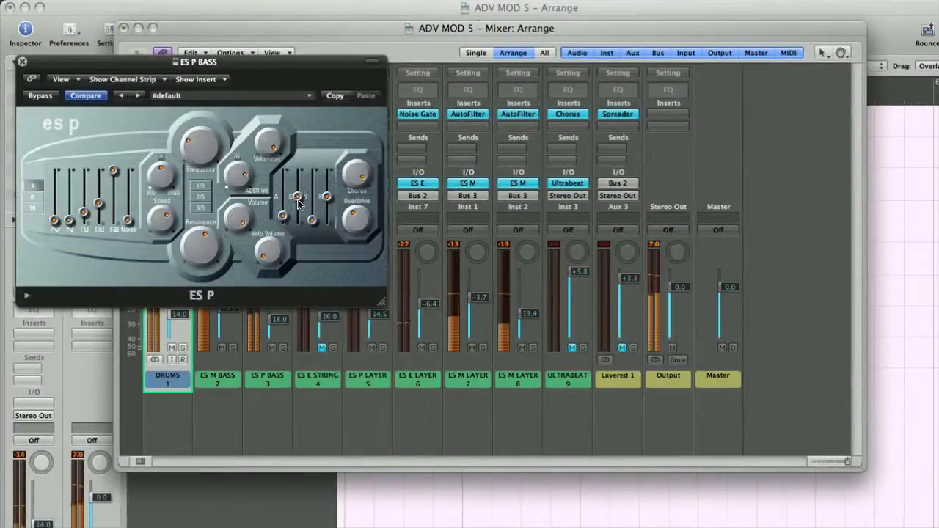
click(519, 184)
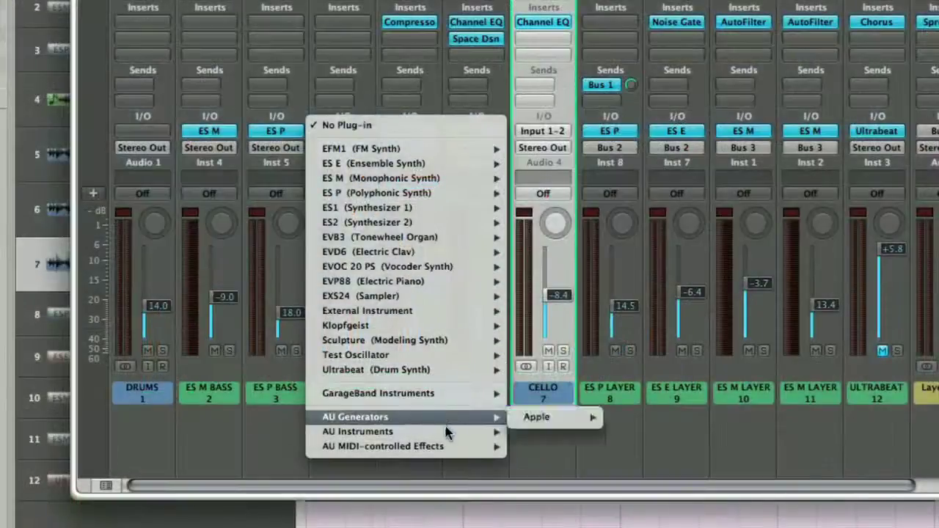
mouse_move(445, 432)
mouse_move(540, 477)
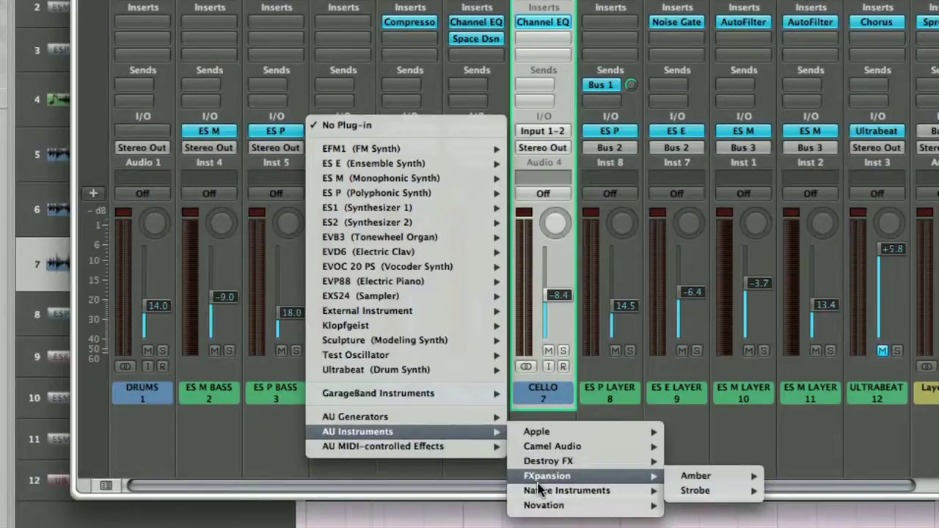
click(377, 297)
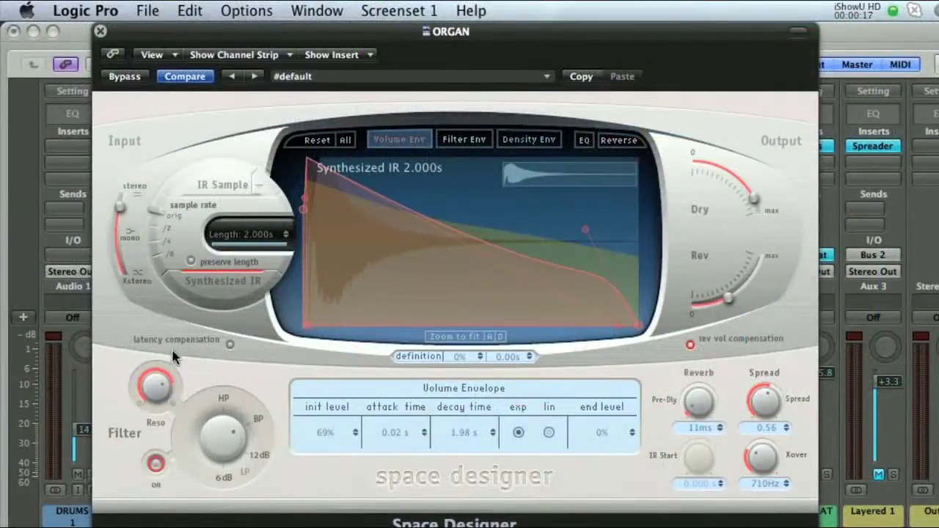
click(189, 12)
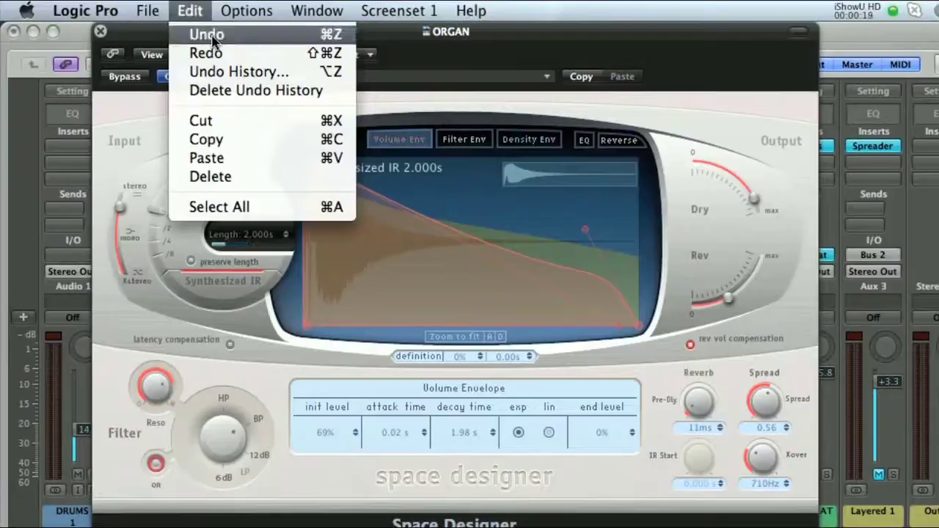
click(247, 34)
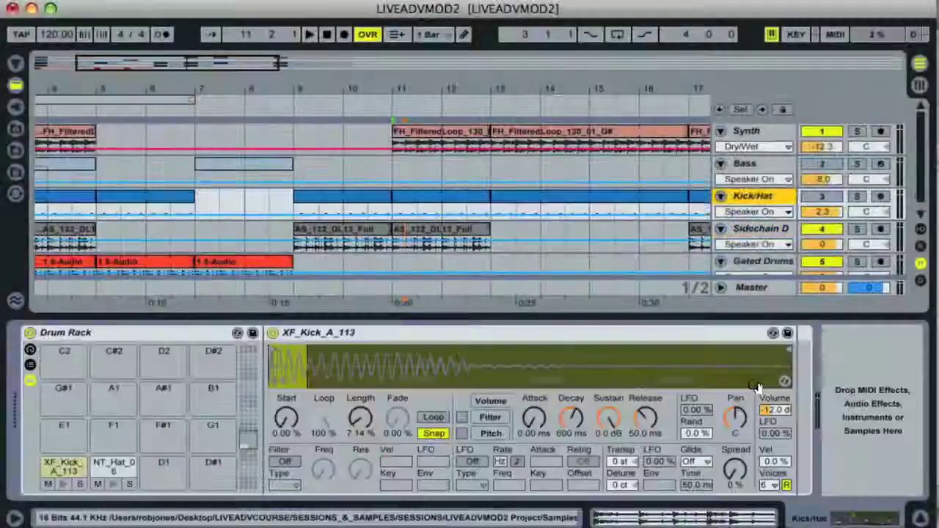
Show Live's Synth track devices, raise Logic's drum compressor ratio, and expand Reason's sequencer to full height
key(Up)
key(Up)
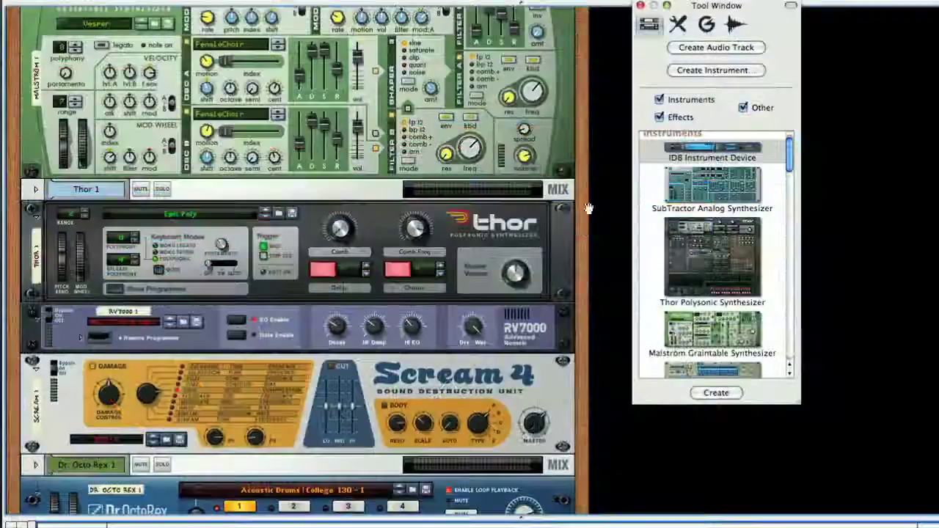
scroll(578, 104, down, 5)
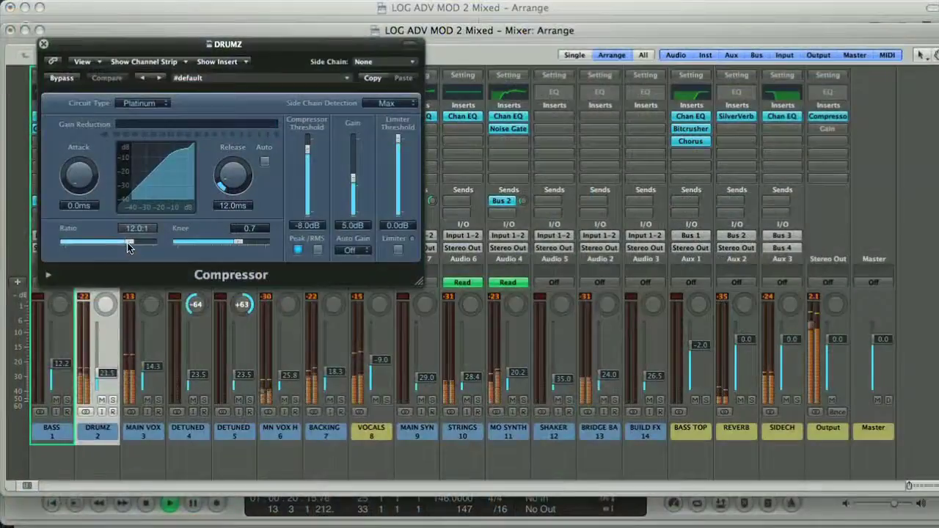
drag(126, 245, 142, 248)
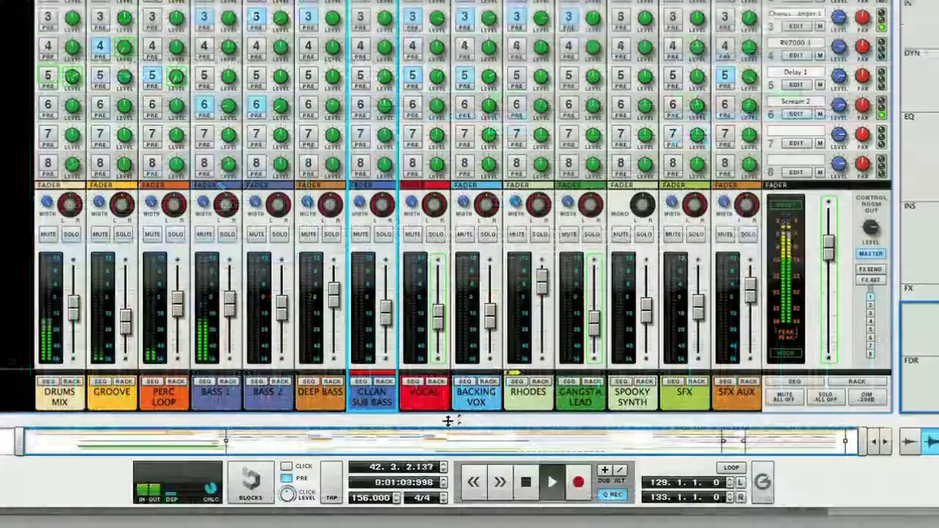
drag(462, 425, 475, 4)
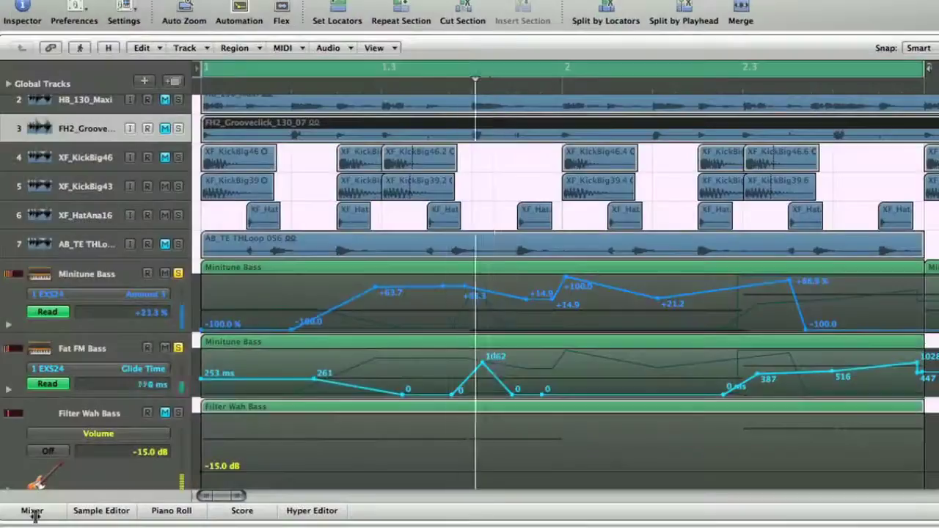
Set an EXS24 modulation amount to 12.5% and add the Bass/Distorted loop Edgy Rock Bass 03
click(31, 511)
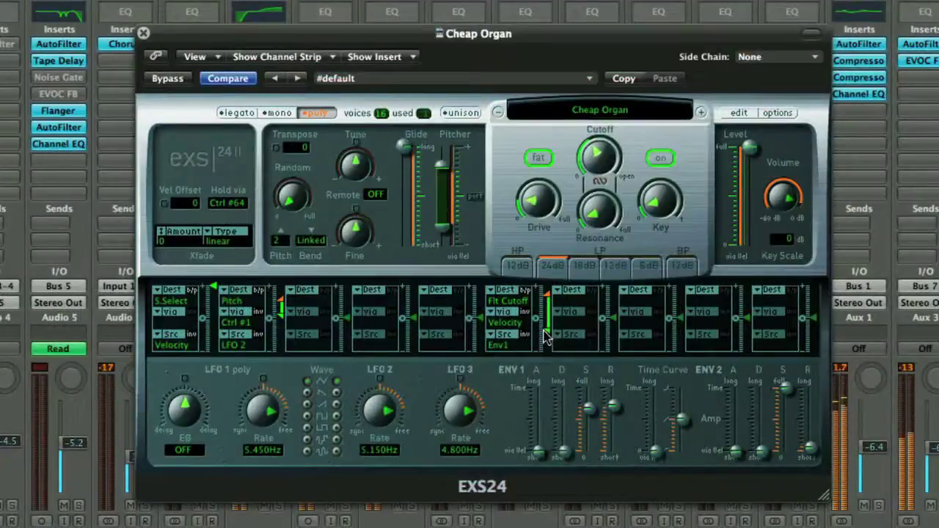
drag(545, 338, 545, 334)
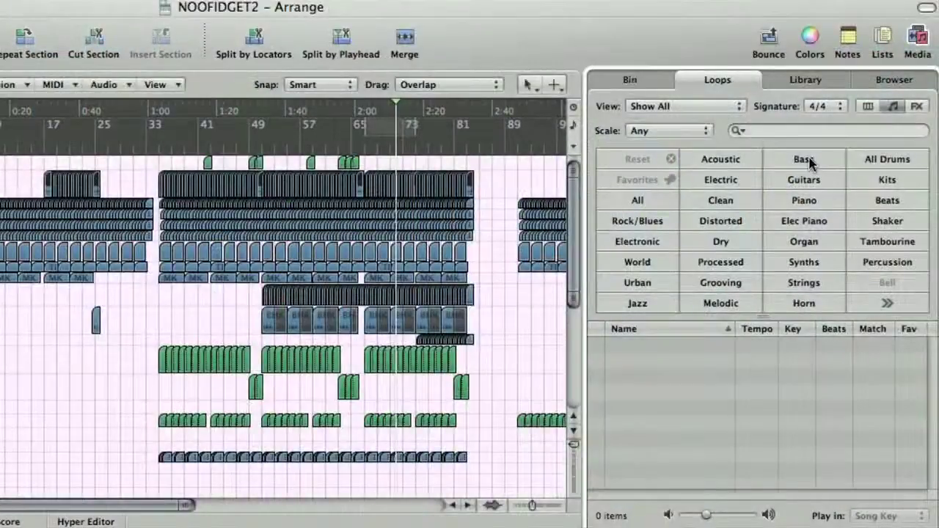
click(805, 160)
click(738, 224)
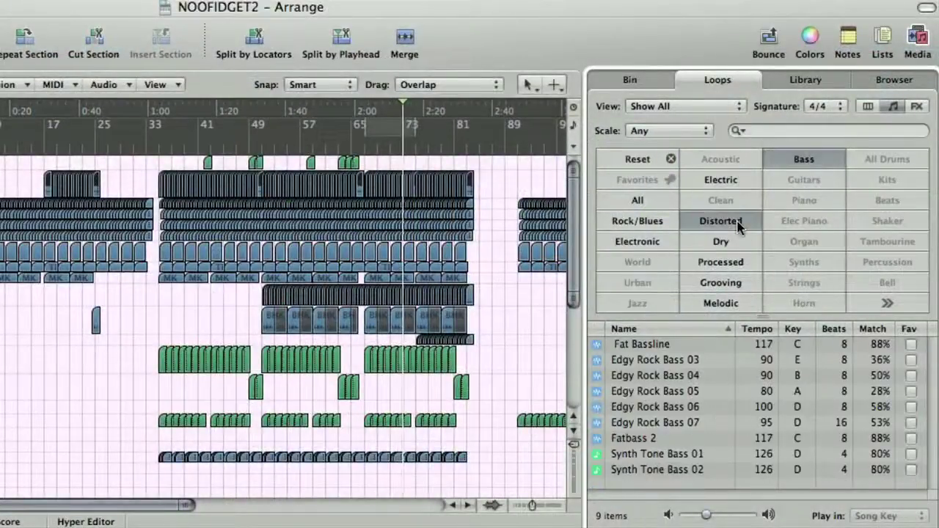
drag(649, 361, 565, 360)
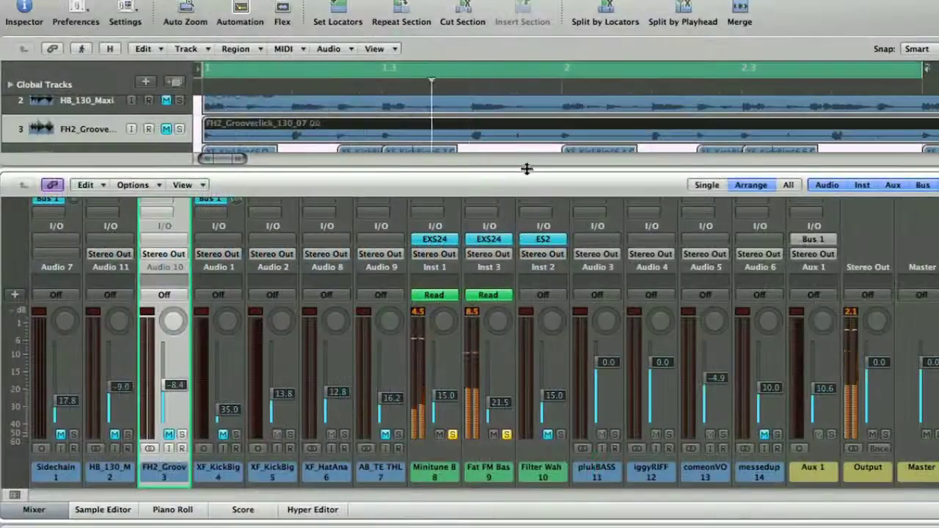
Raise a Glide Time automation point to about 2116 ms and cable the Arpeggiator into Audio 4
drag(526, 192, 483, 497)
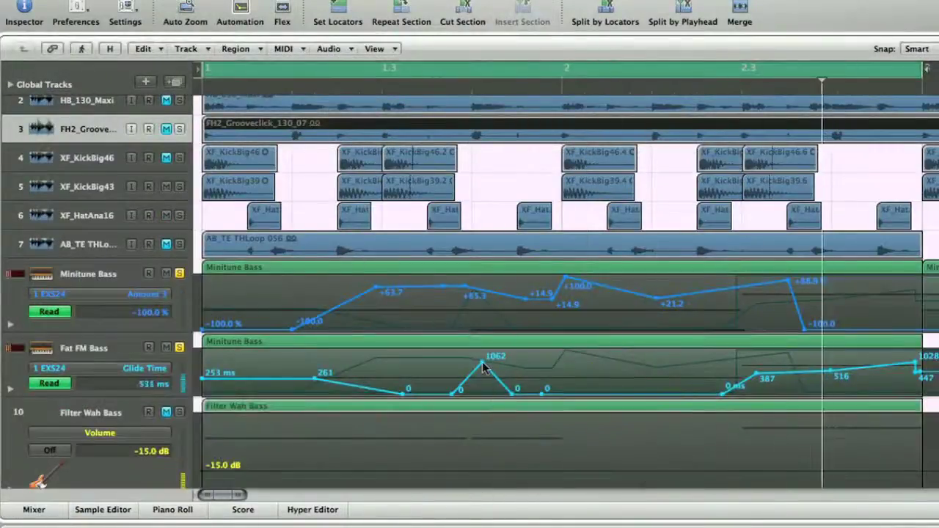
drag(482, 368, 482, 356)
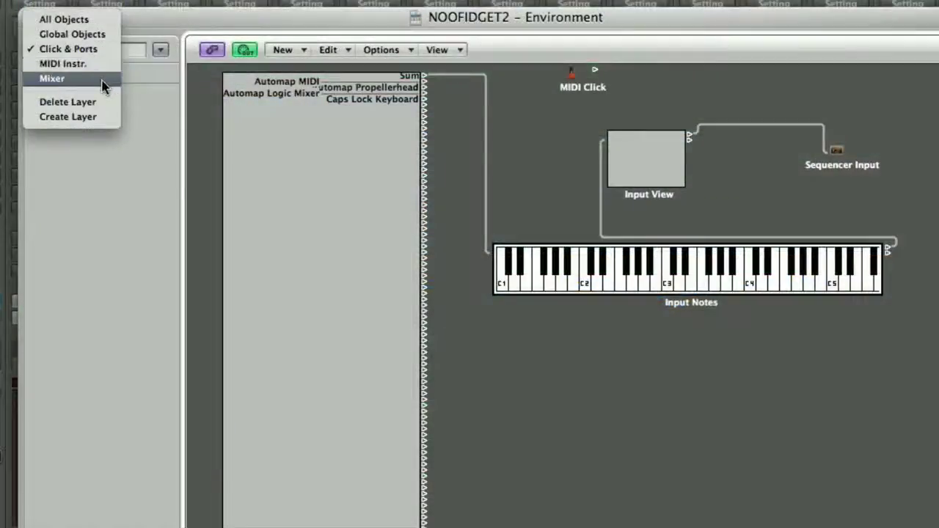
click(103, 78)
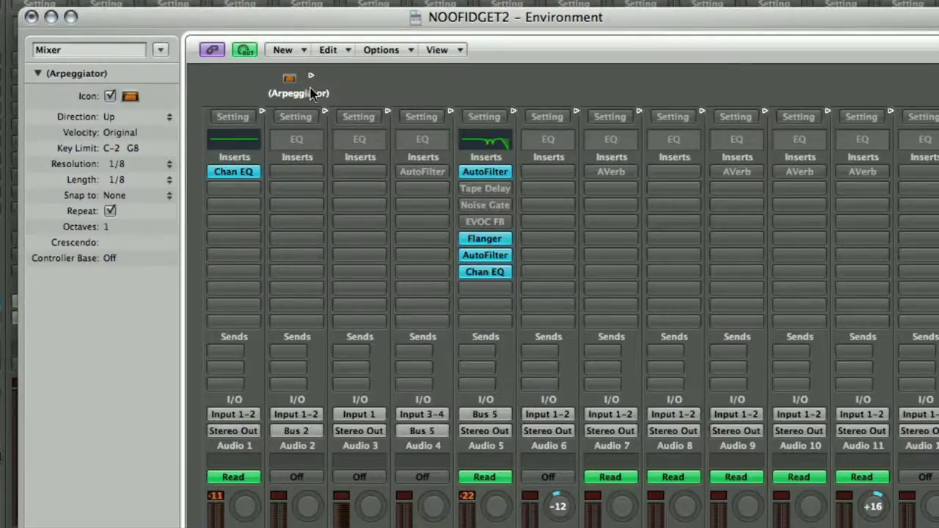
drag(335, 83, 400, 116)
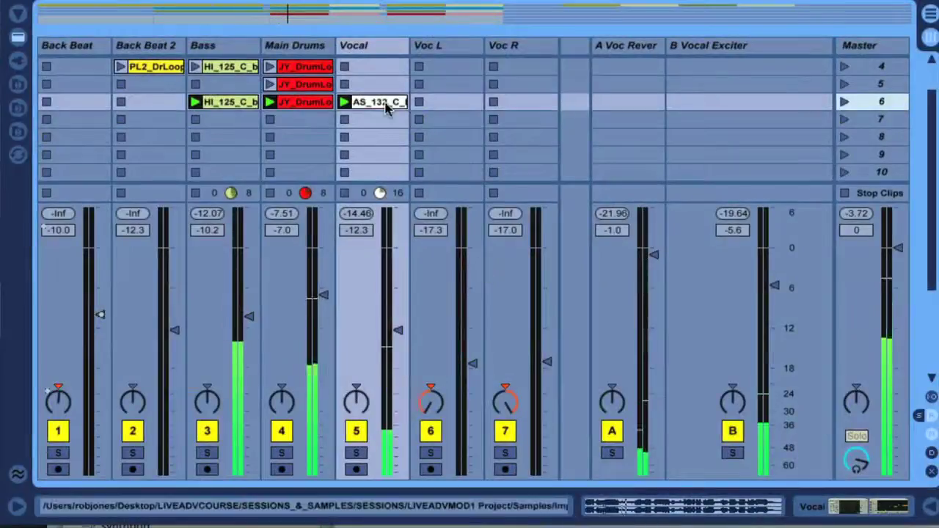
Zoom into the Vocal clip's waveform, add Lead-Biig Saw as a new rack chain, then view each chain's devices
double_click(387, 105)
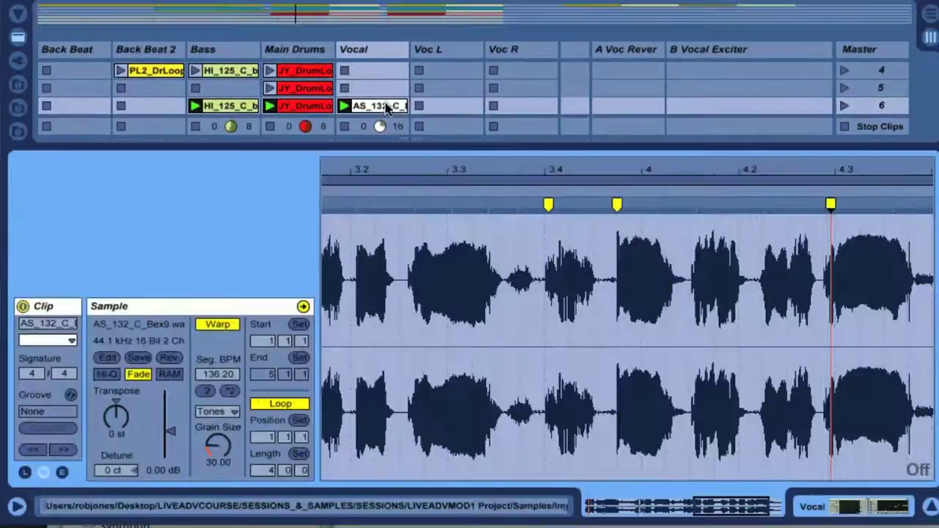
drag(486, 168, 487, 165)
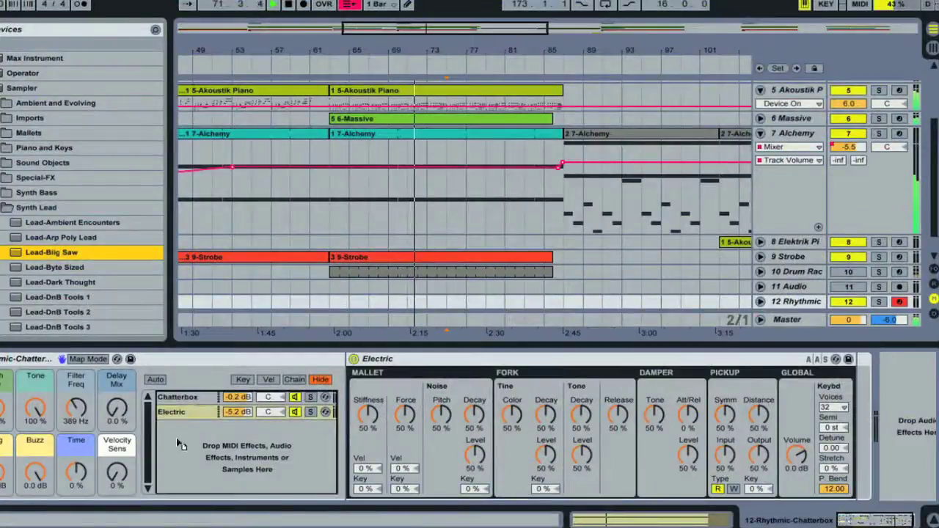
drag(175, 435, 175, 435)
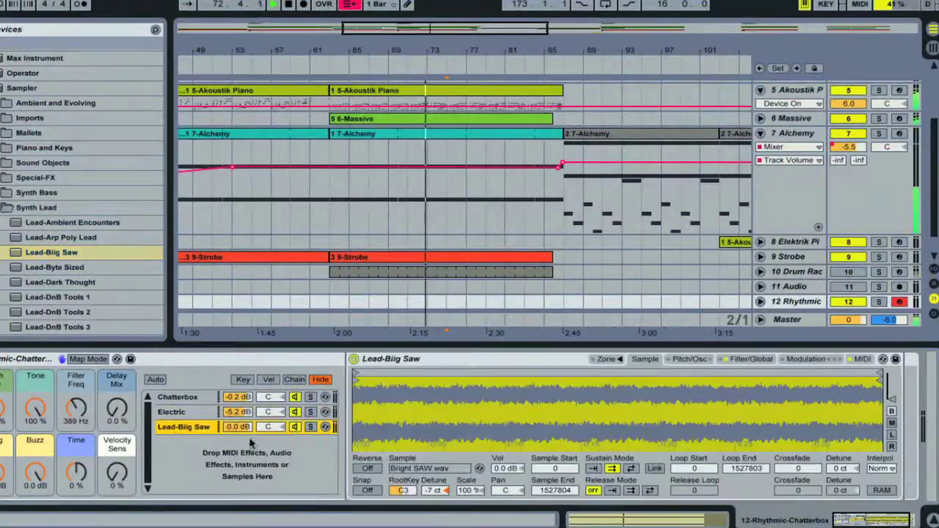
click(176, 412)
click(179, 398)
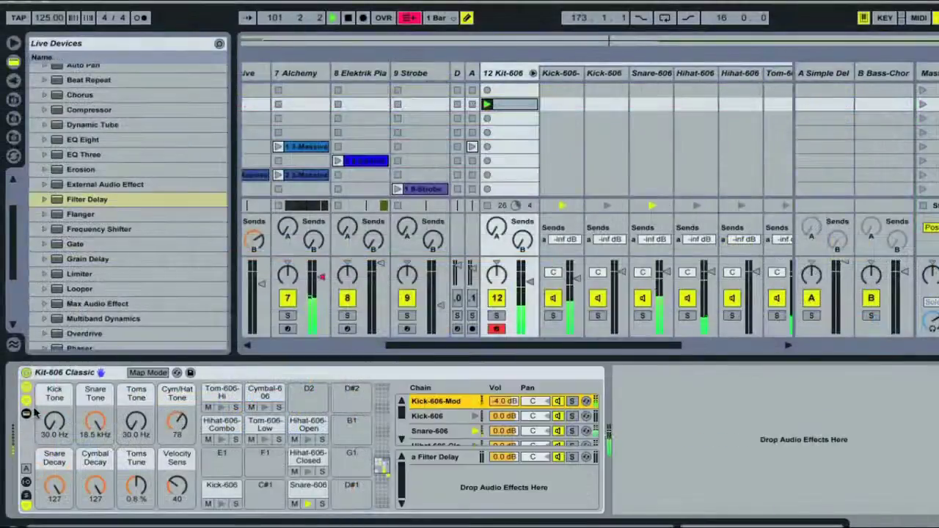
click(27, 413)
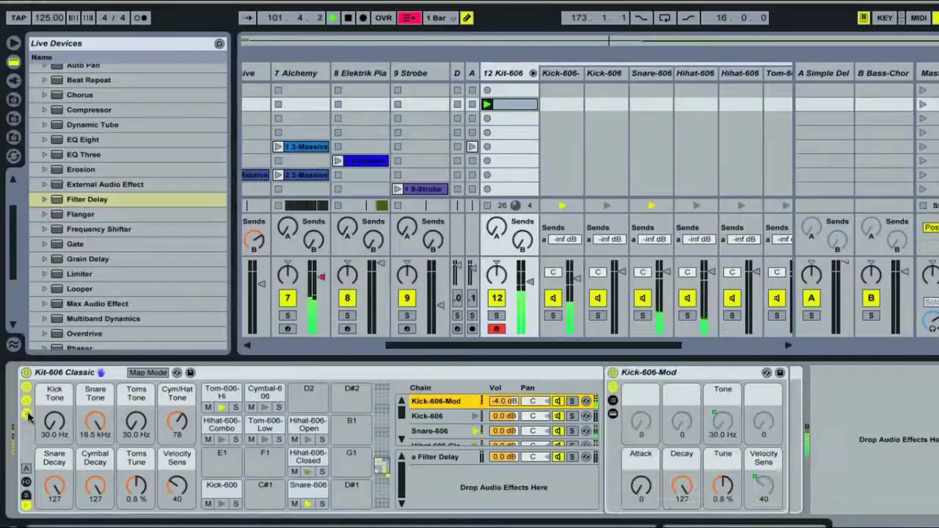
click(438, 458)
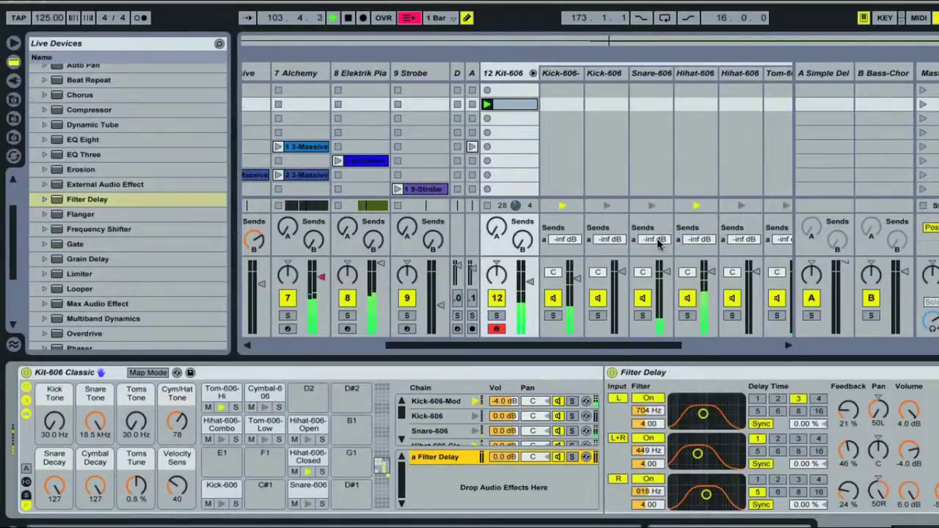
Raise Snare-606's send A level up from -inf dB
drag(658, 243, 659, 242)
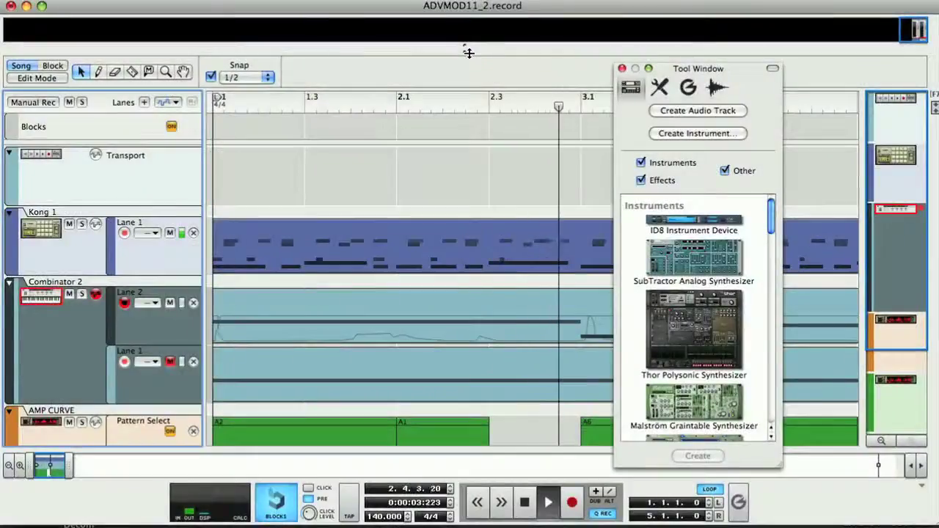
drag(469, 50, 464, 448)
scroll(584, 390, down, 10)
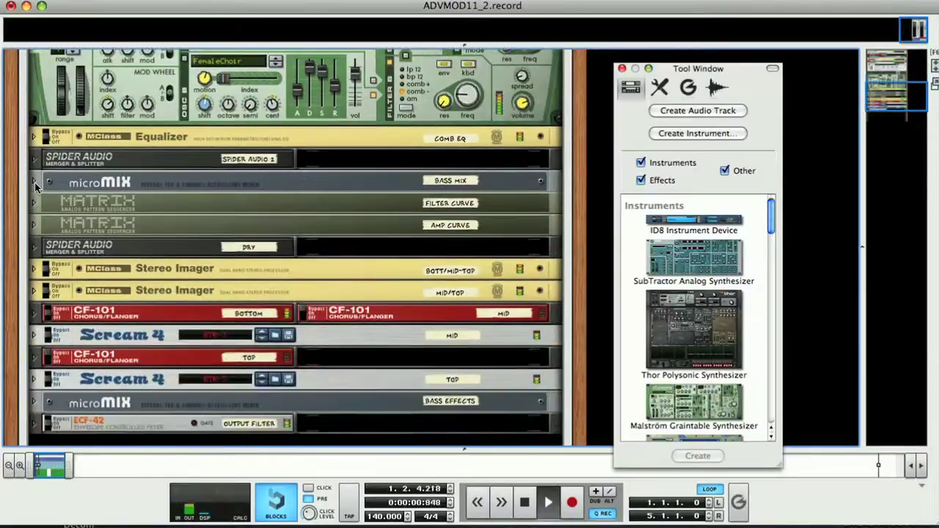
Expand the BASS MIX micromix to full panel, then scroll the rack past the Pulveriser, Echo and Alligator devices
click(33, 181)
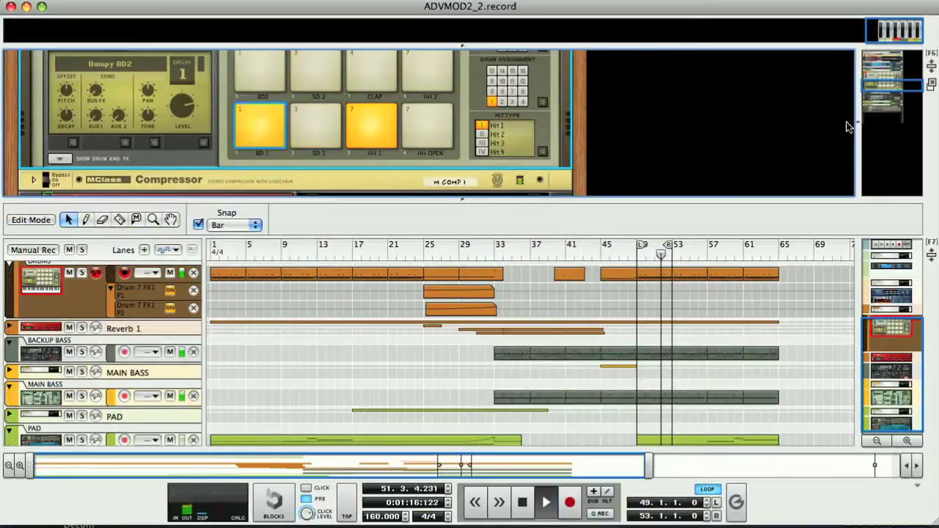
drag(881, 87, 883, 110)
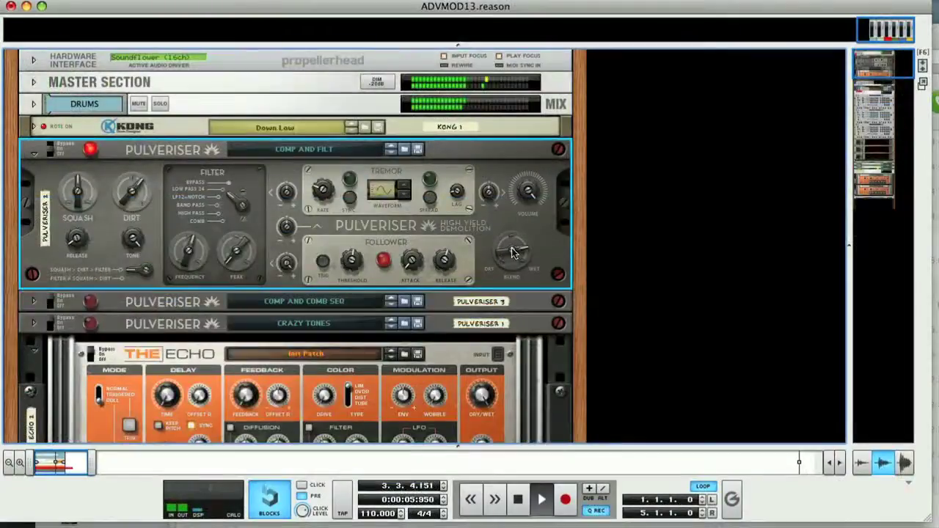
mouse_move(512, 261)
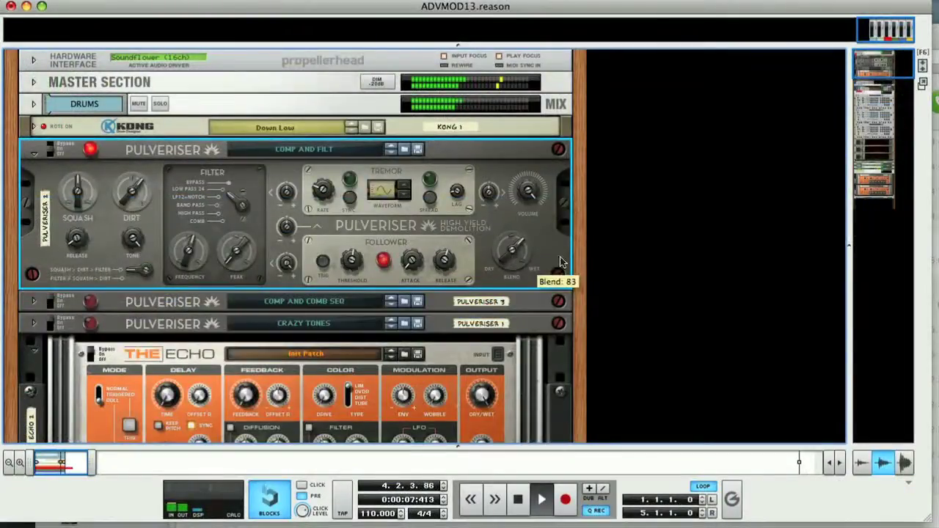
scroll(580, 270, down, 4)
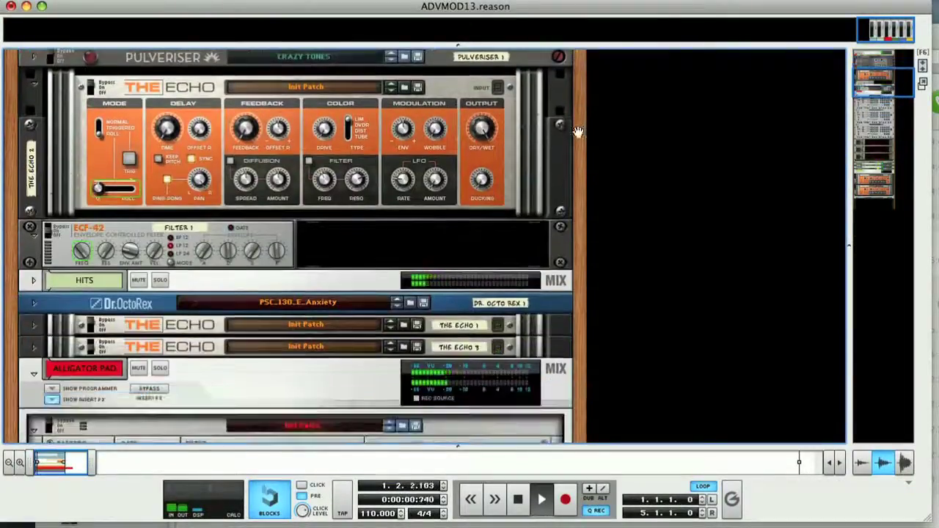
scroll(579, 84, down, 5)
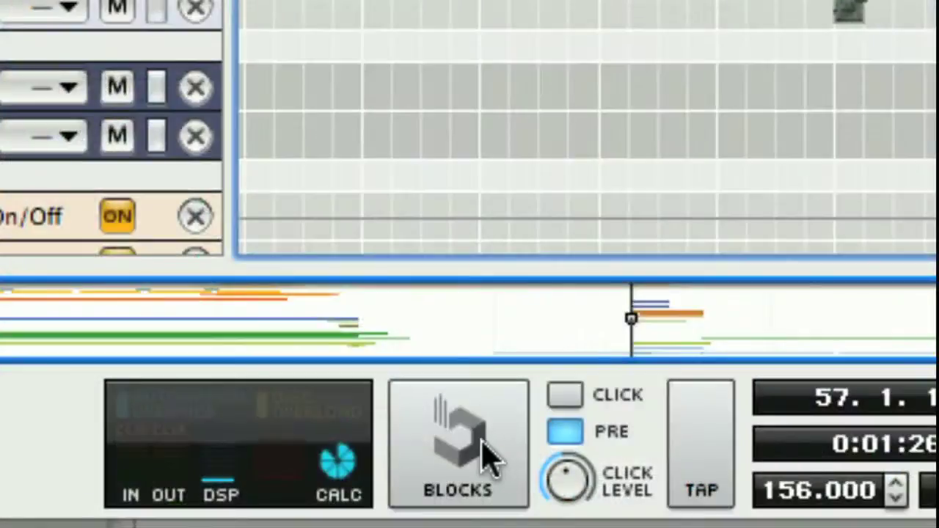
Enable Blocks mode, drop another Block 1 copy at bar 81, and edit Block 1's contents
click(277, 504)
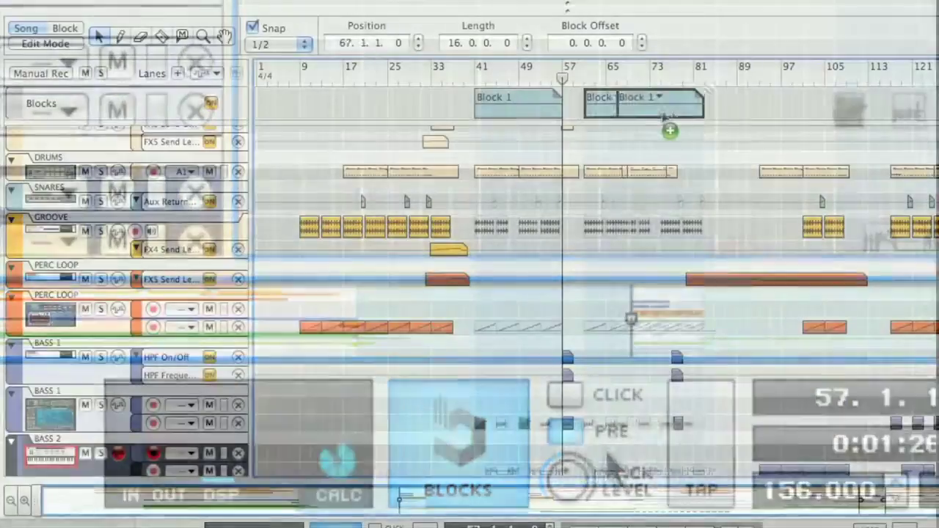
drag(667, 117, 718, 115)
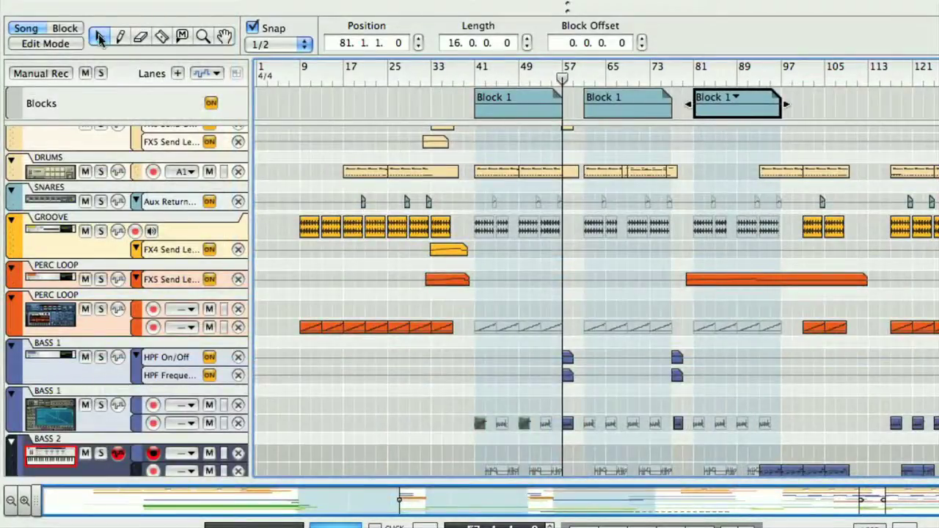
click(66, 29)
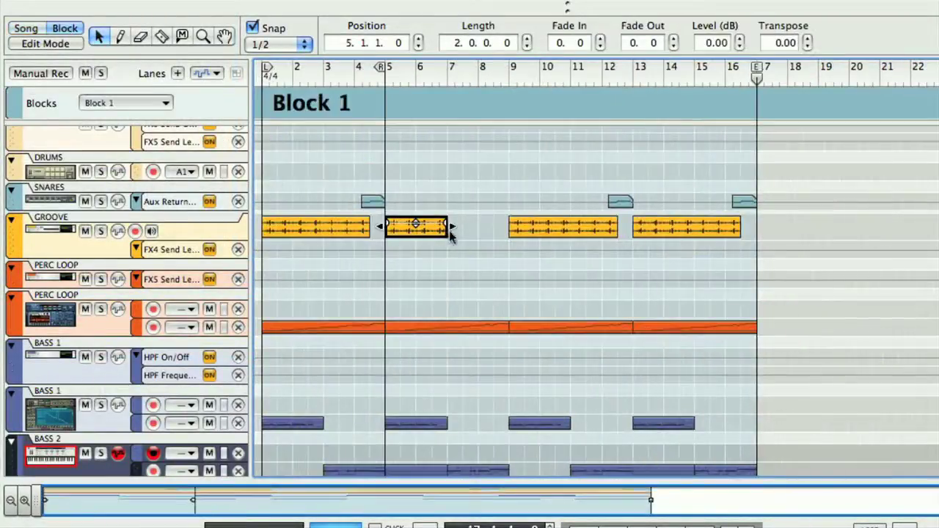